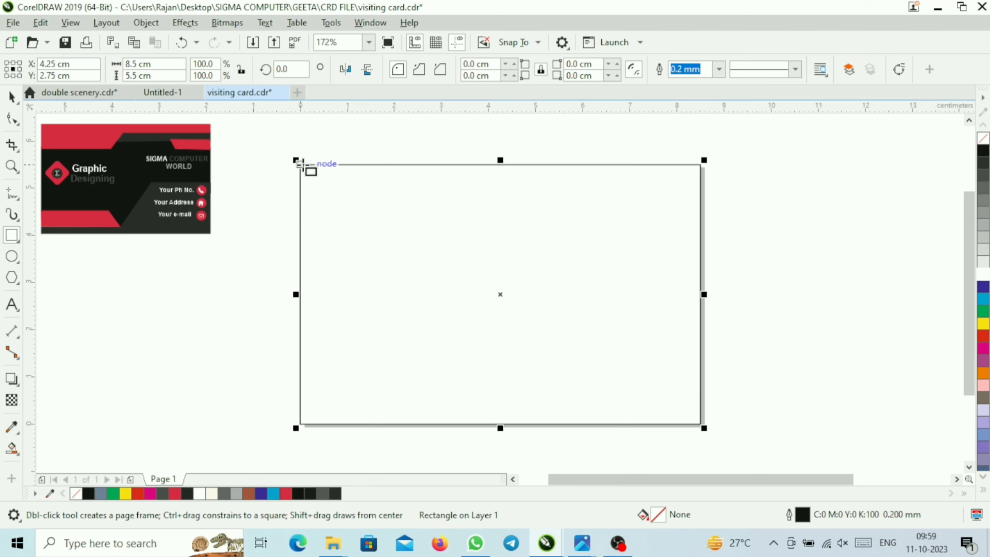
Draw a rectangular strip 8.5 cm wide and about 0.45 cm high along the page's upper edge, and fill the area below with C:100 M:100 Y:100 K:100 black
{"action": "left_click_drag", "start_coordinate": [296, 164], "coordinate": [703, 186]}
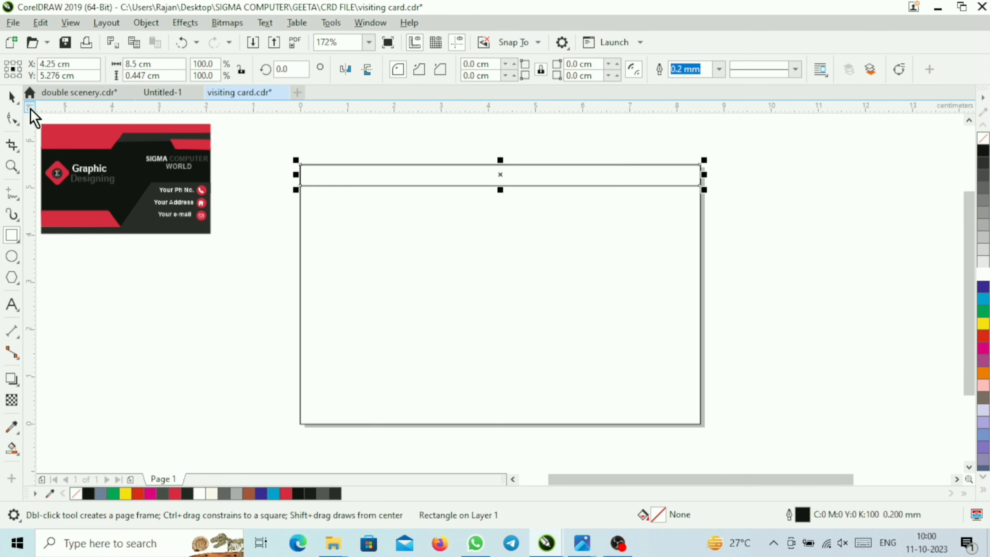
{"action": "left_click", "coordinate": [12, 449]}
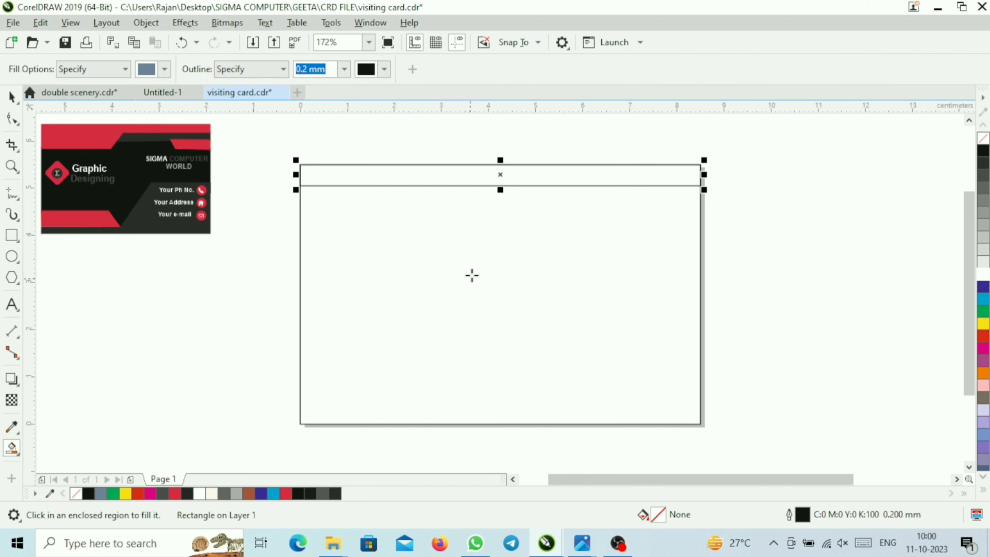
{"action": "left_click", "coordinate": [473, 273]}
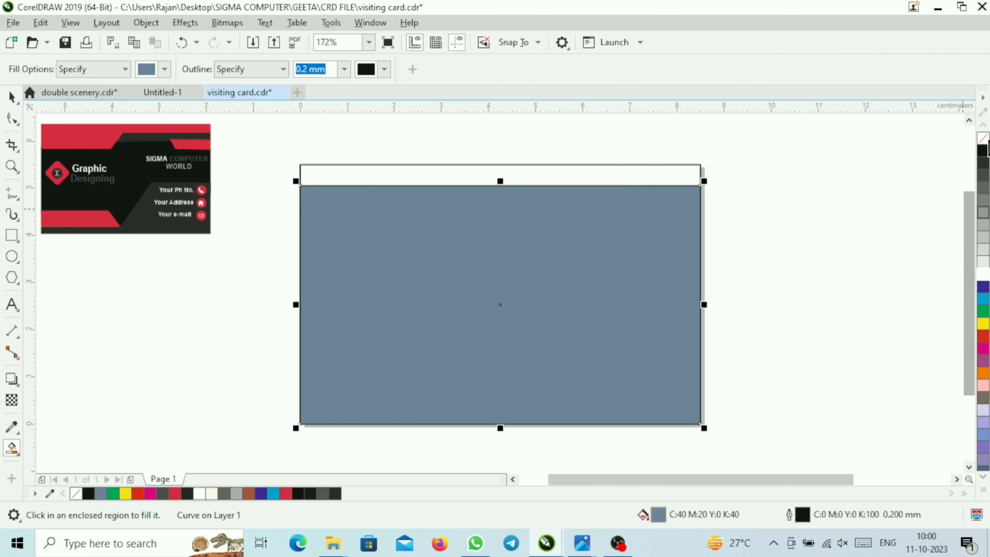
{"action": "left_click", "coordinate": [983, 154]}
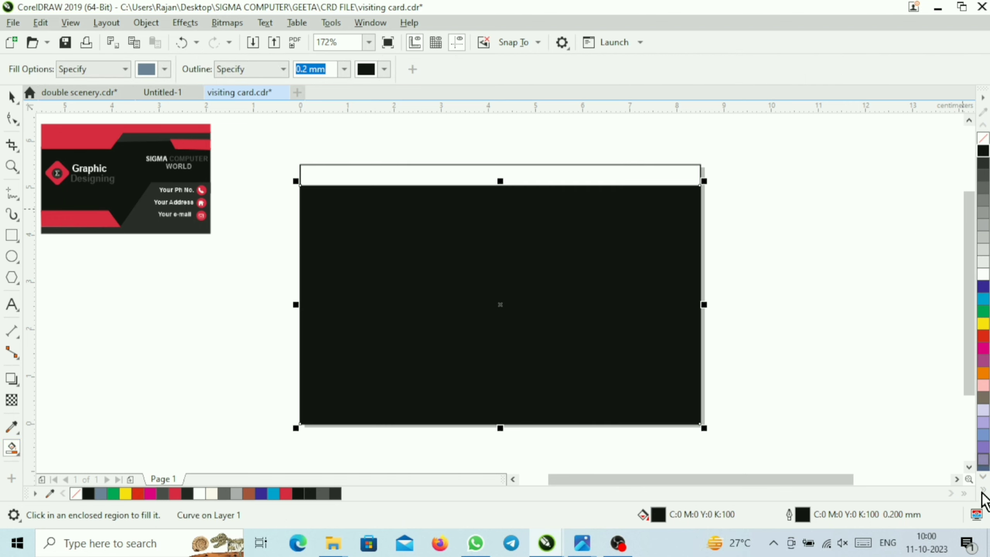
{"action": "left_click", "coordinate": [983, 495]}
{"action": "left_click", "coordinate": [974, 259]}
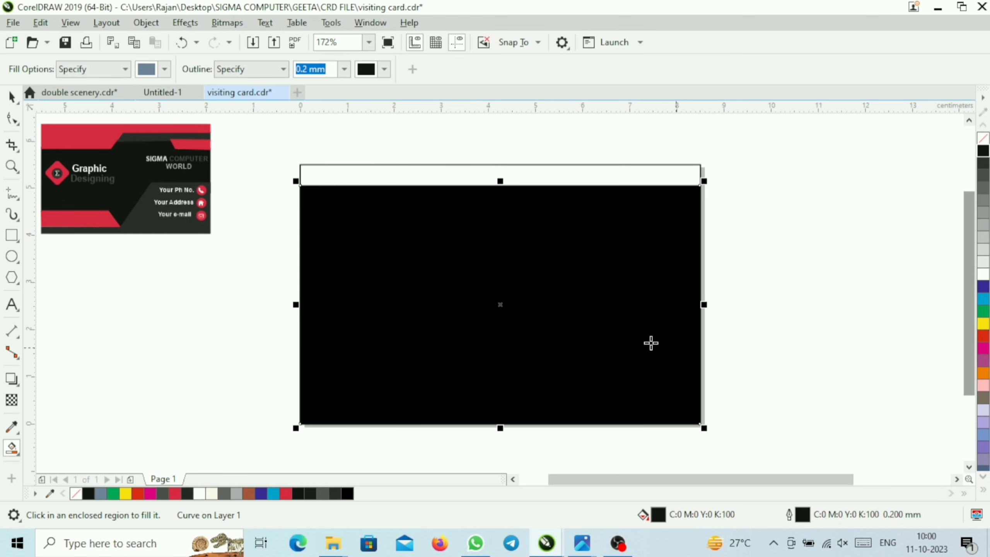
{"action": "left_click", "coordinate": [12, 97]}
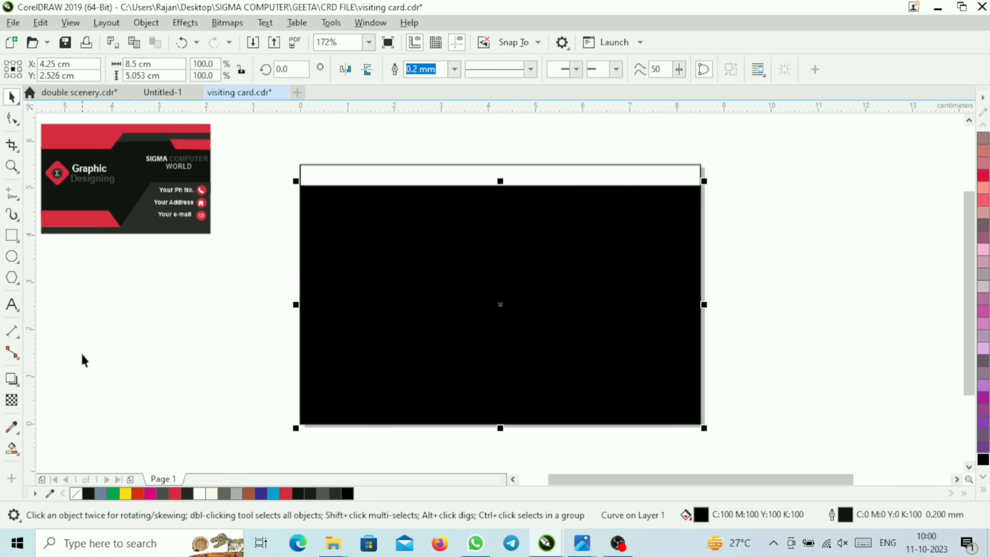
{"action": "left_click", "coordinate": [82, 354]}
Fill the upper strip with the red sampled from the reference card's upper band
{"action": "left_click", "coordinate": [320, 175]}
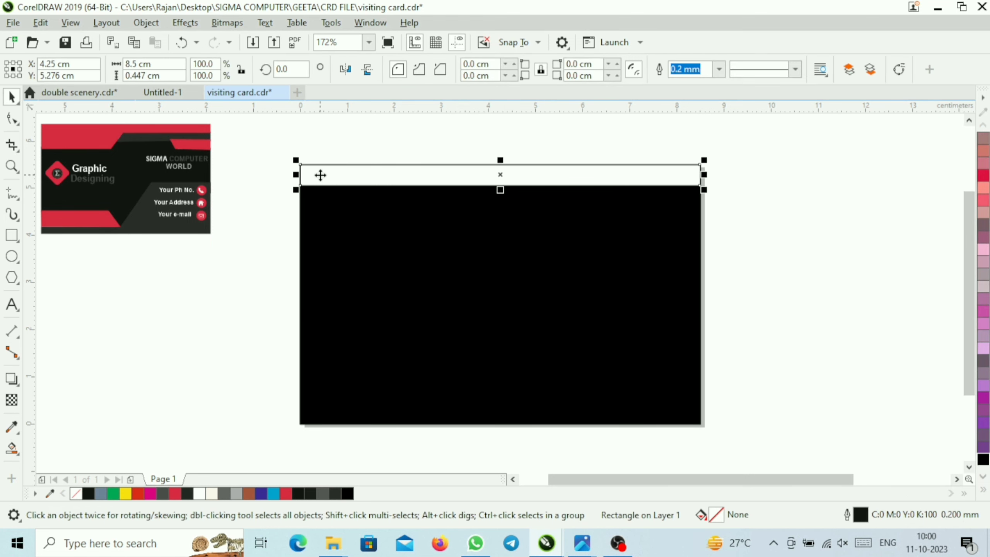
{"action": "left_click", "coordinate": [42, 421]}
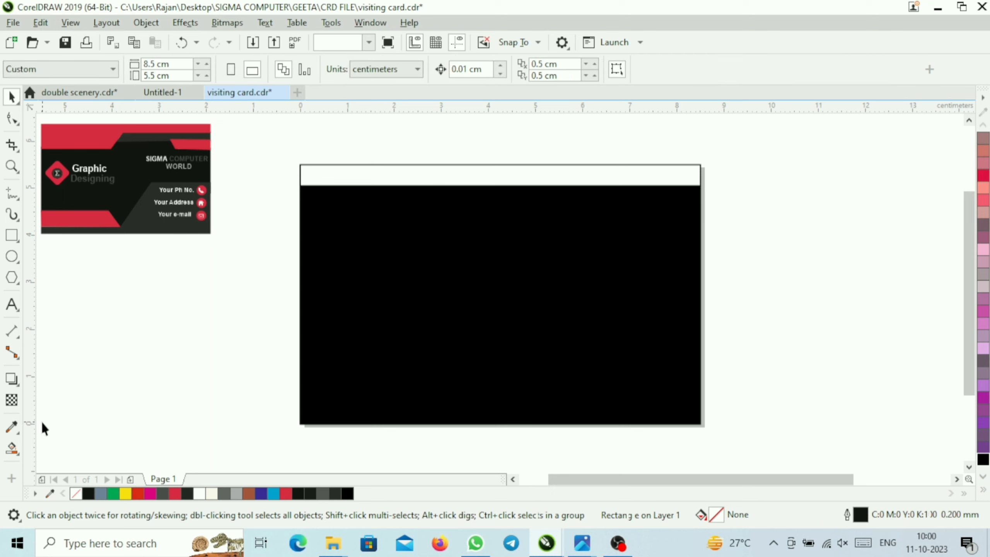
{"action": "left_click", "coordinate": [15, 432]}
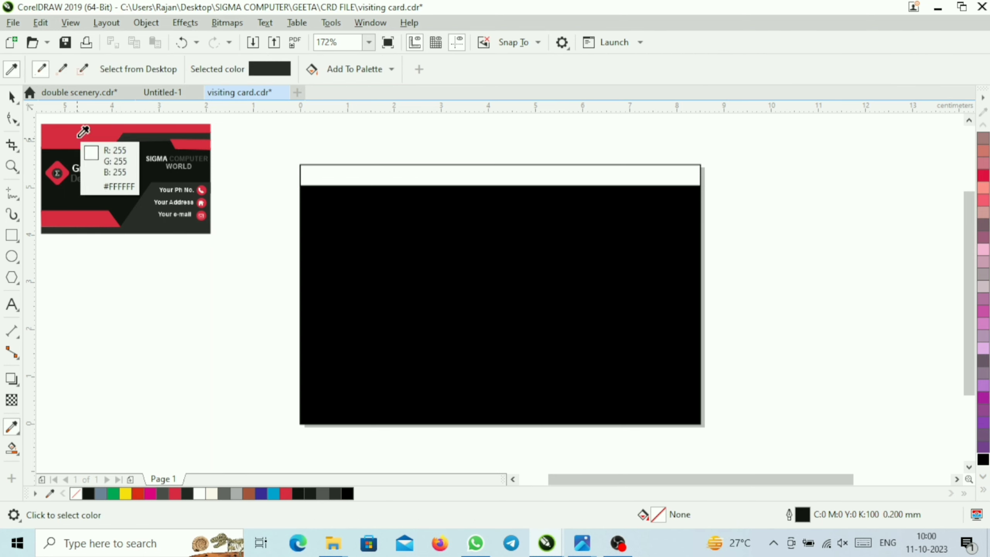
{"action": "left_click", "coordinate": [82, 125]}
{"action": "left_click", "coordinate": [334, 175]}
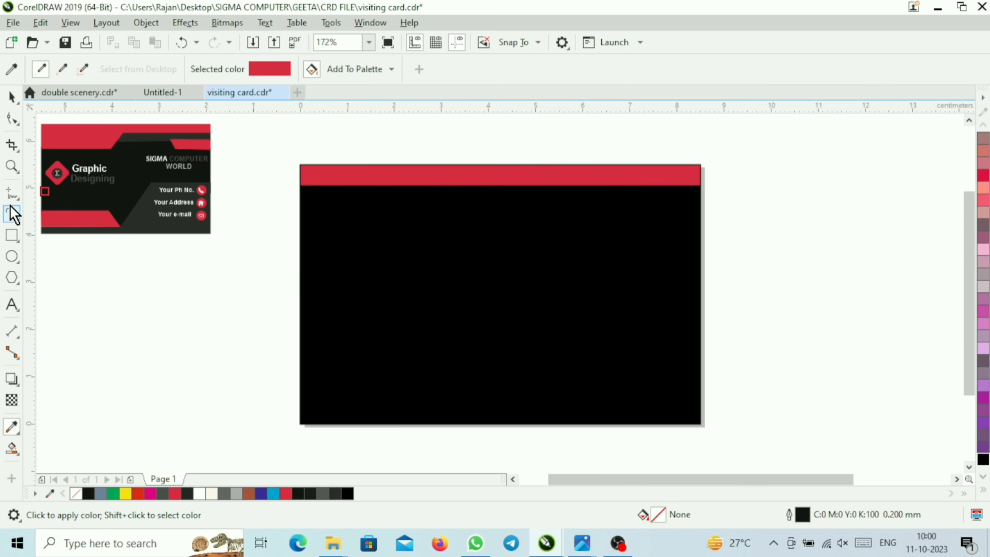
Draw a freehand line about 3.15 cm across from the card's left edge, slanting up to the red strip and following its lower edge to the right edge
{"action": "left_click", "coordinate": [11, 195]}
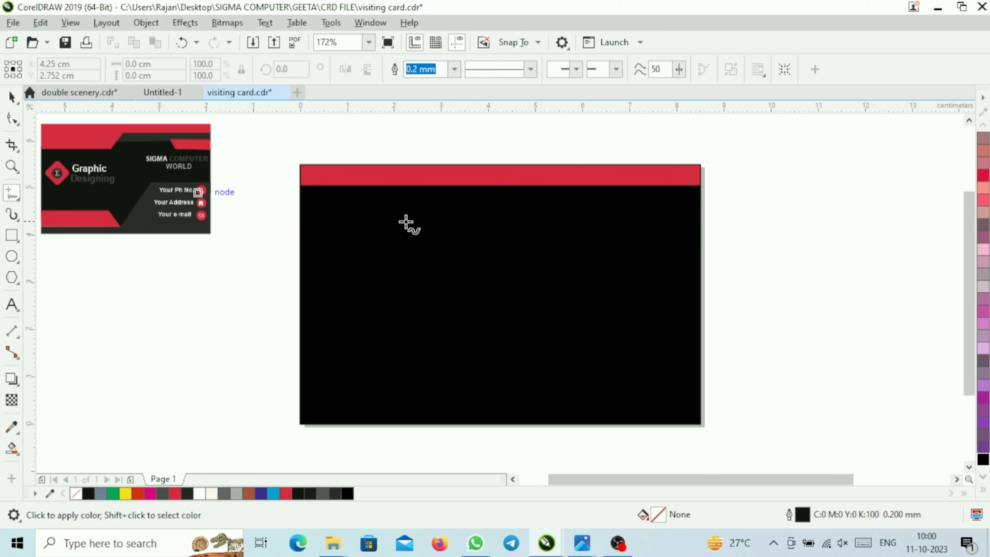
{"action": "left_click", "coordinate": [302, 229]}
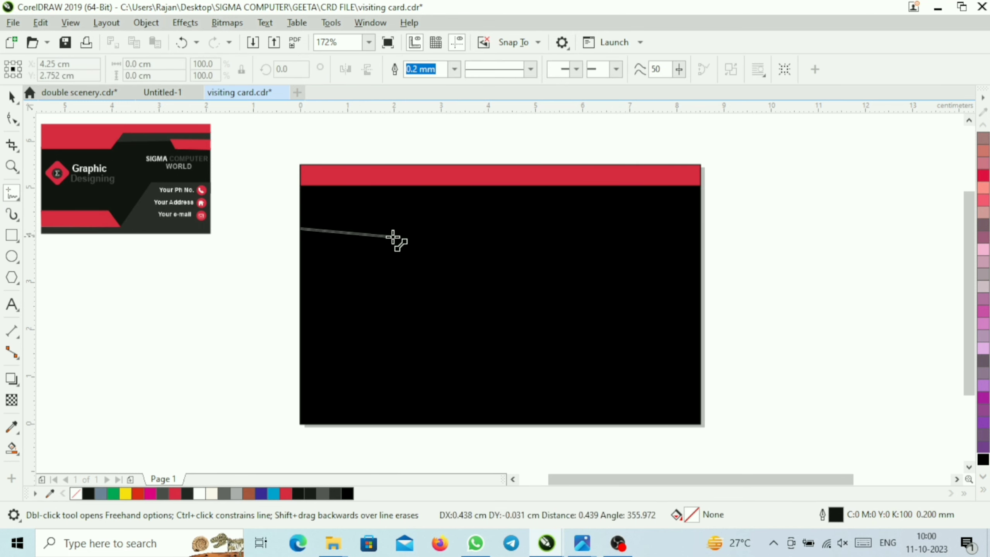
{"action": "left_click", "coordinate": [447, 230]}
{"action": "left_click", "coordinate": [449, 229]}
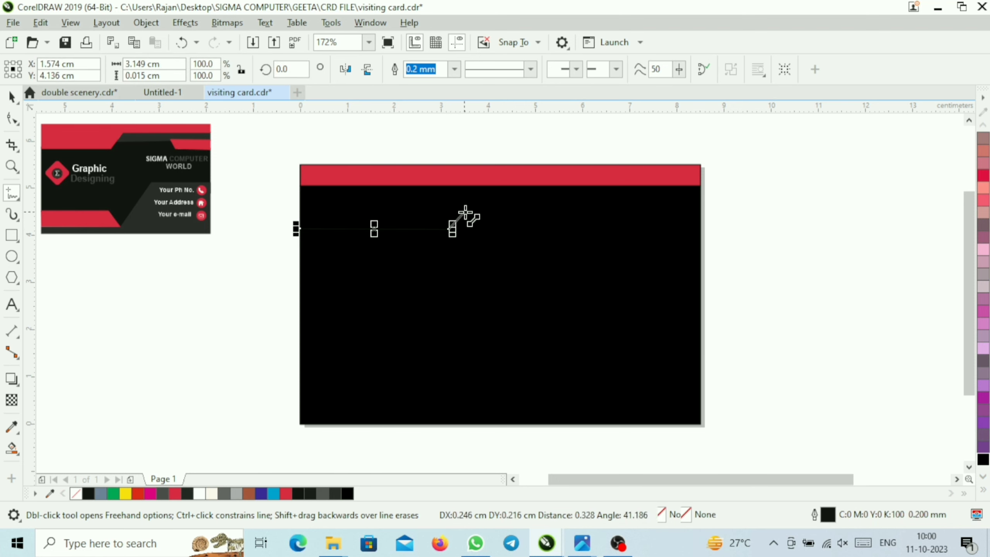
{"action": "left_click", "coordinate": [484, 185]}
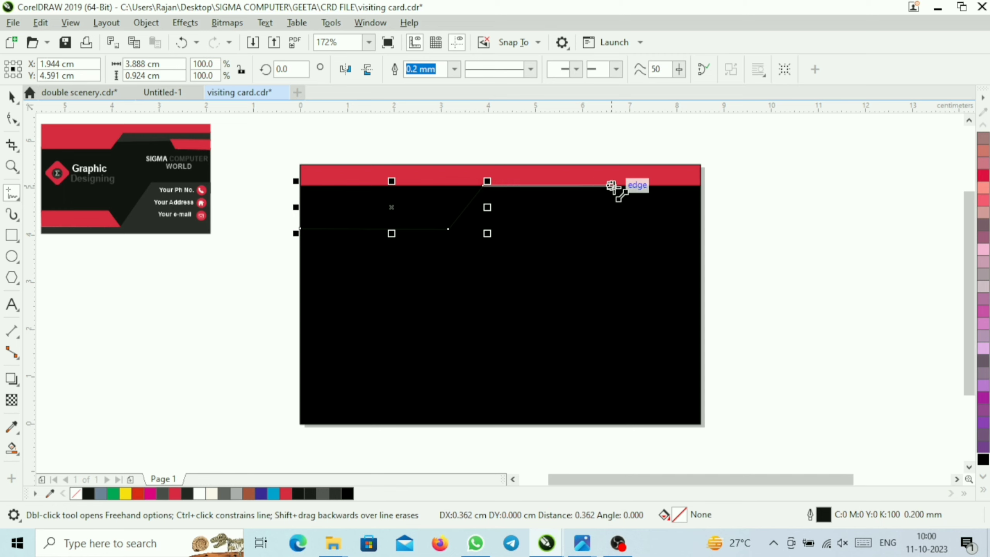
{"action": "left_click", "coordinate": [699, 185]}
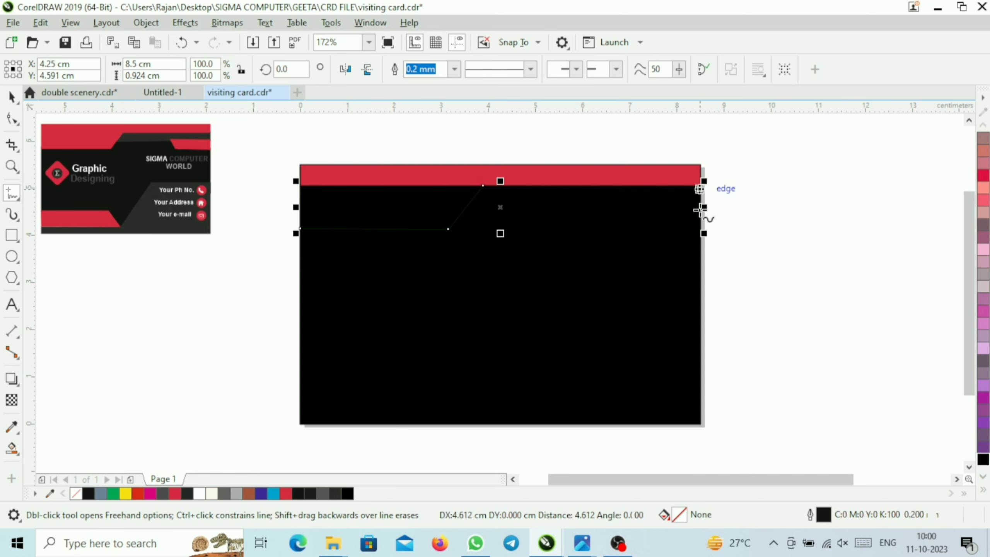
Create a smart-filled shape from the outlined area under the strip's left part and colour it with the strip's red
{"action": "left_click", "coordinate": [12, 448]}
{"action": "left_click", "coordinate": [333, 219]}
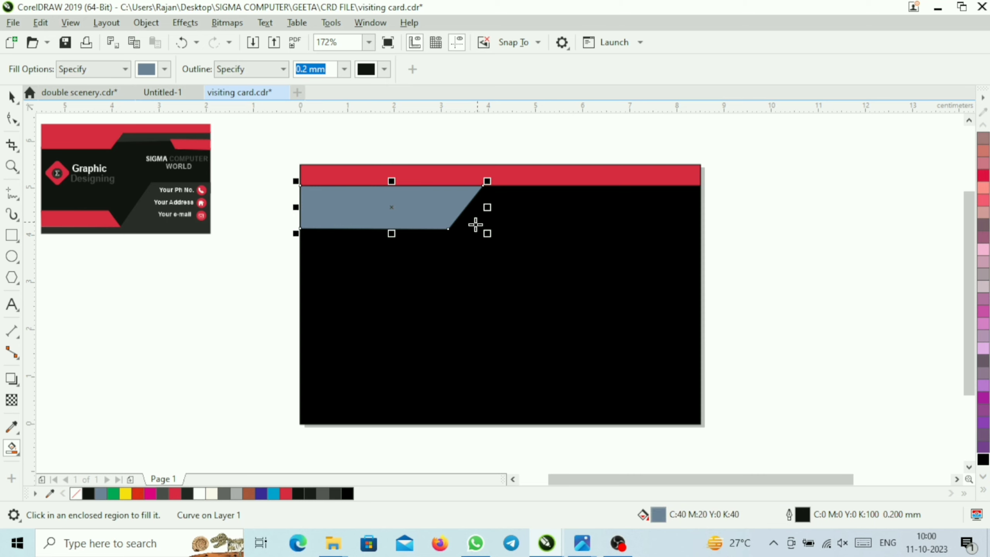
{"action": "left_click", "coordinate": [11, 427]}
{"action": "left_click", "coordinate": [456, 177]}
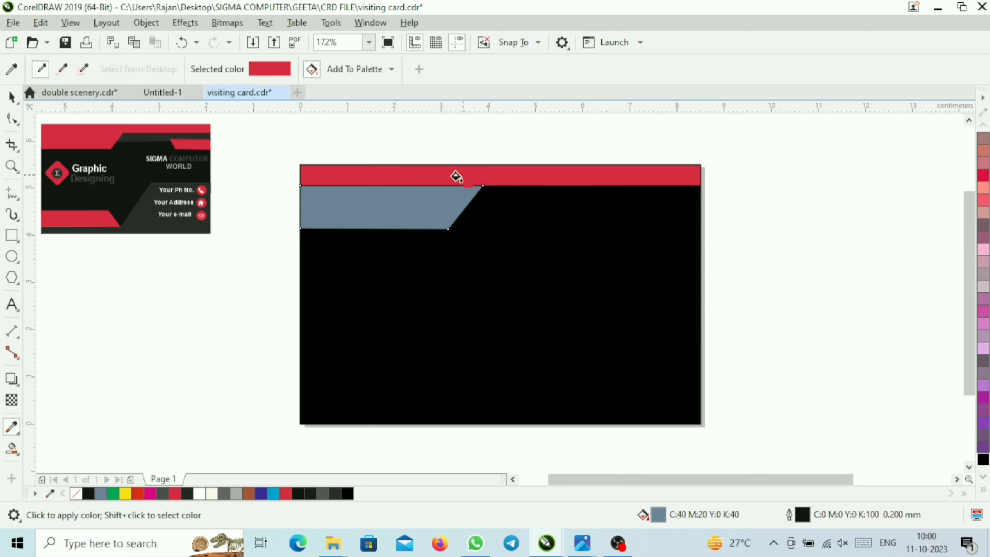
{"action": "left_click", "coordinate": [420, 204]}
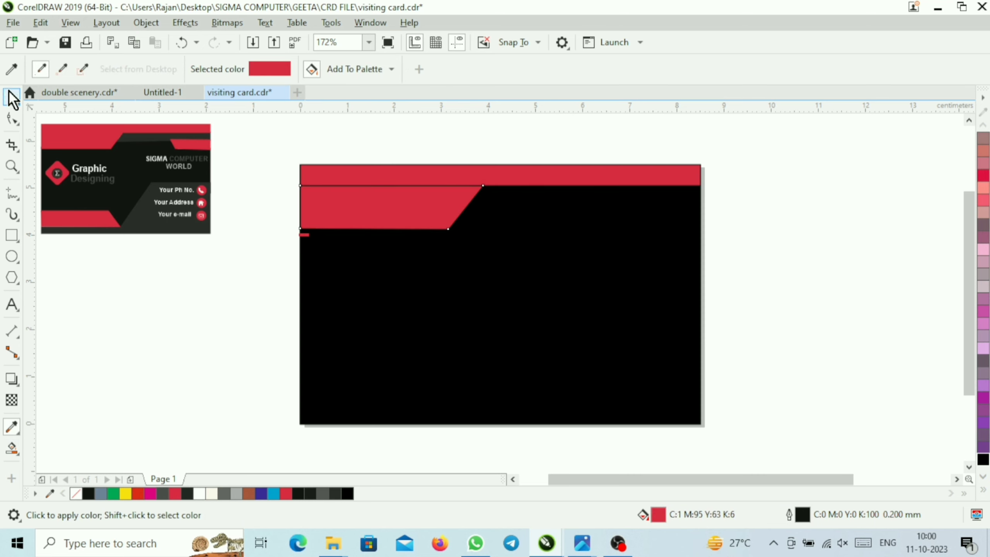
Weld the red strip and the slanted red shape below it into one object
{"action": "left_click", "coordinate": [11, 97]}
{"action": "left_click", "coordinate": [421, 177]}
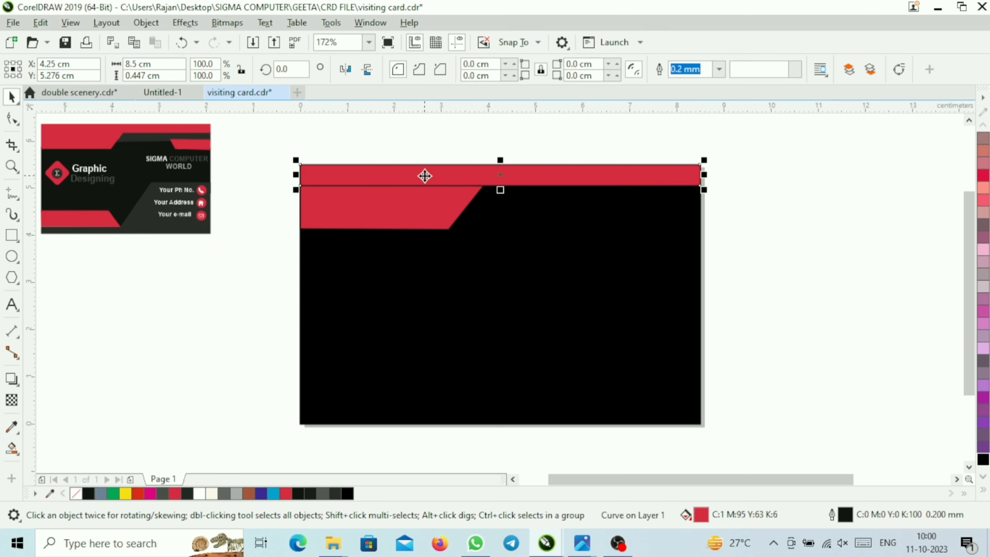
{"action": "left_click", "coordinate": [413, 207], "text": "shift"}
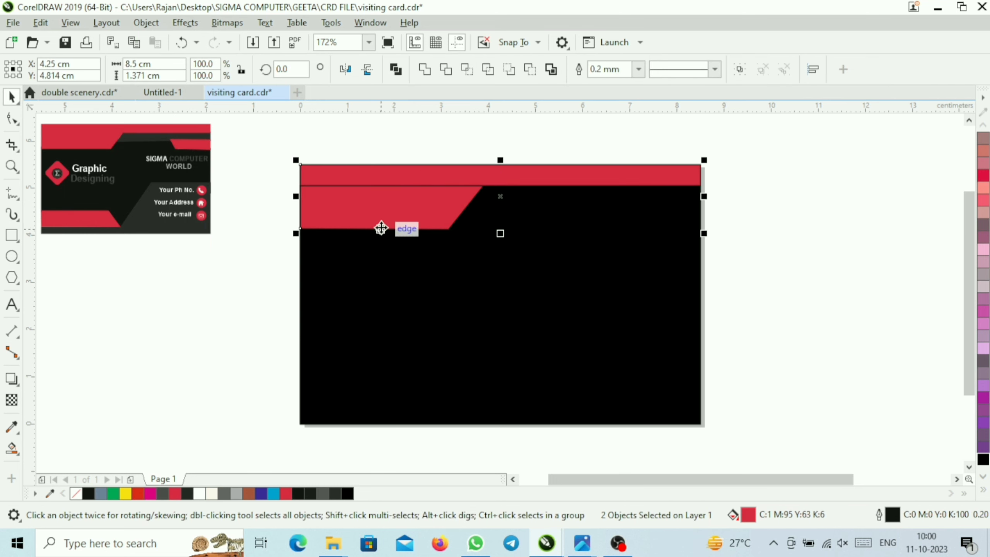
{"action": "left_click", "coordinate": [425, 69]}
{"action": "key", "text": "Escape"}
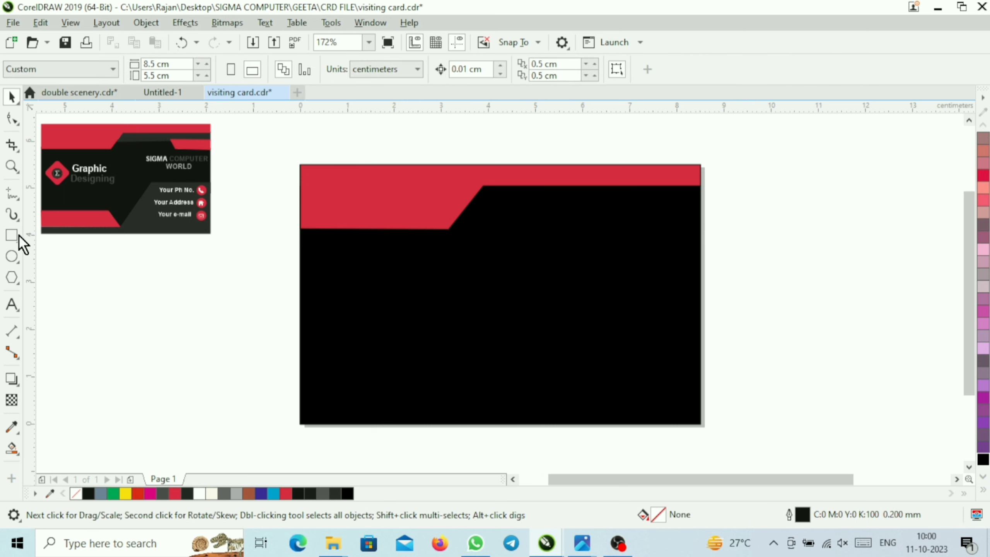
Draw a horizontal line about 4.93 cm long from the red shape's slanted edge to the card's right edge, below the narrow red band
{"action": "left_click", "coordinate": [12, 192]}
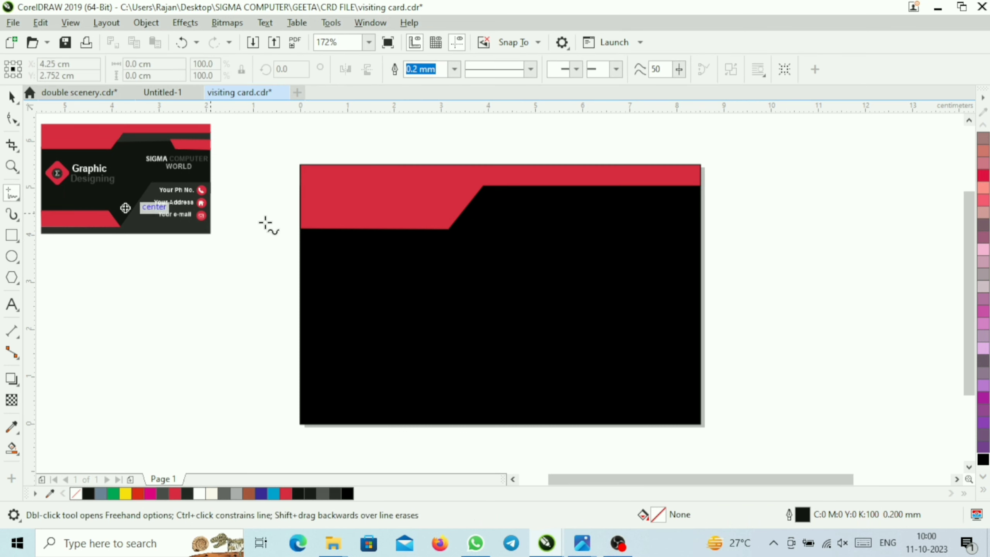
{"action": "left_click", "coordinate": [469, 204]}
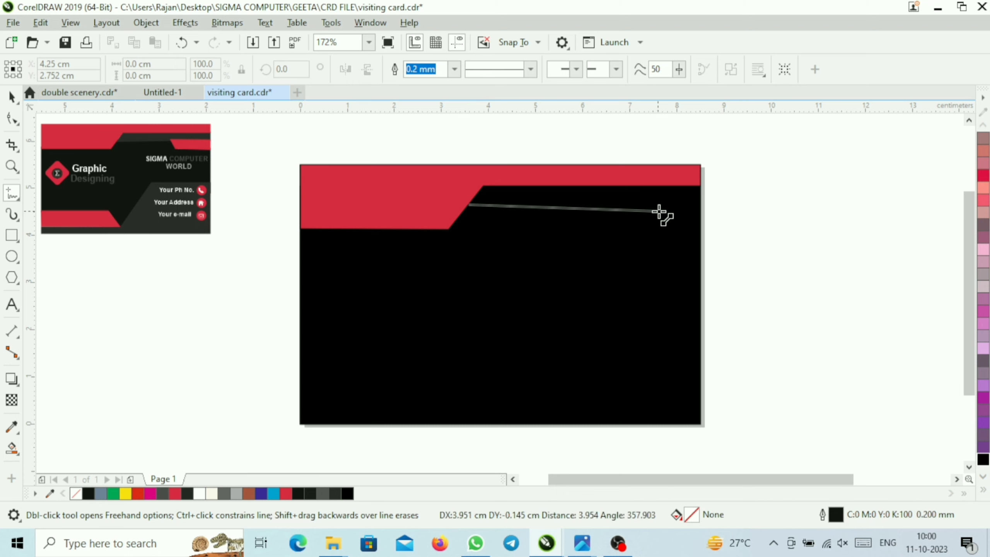
{"action": "left_click", "coordinate": [697, 204]}
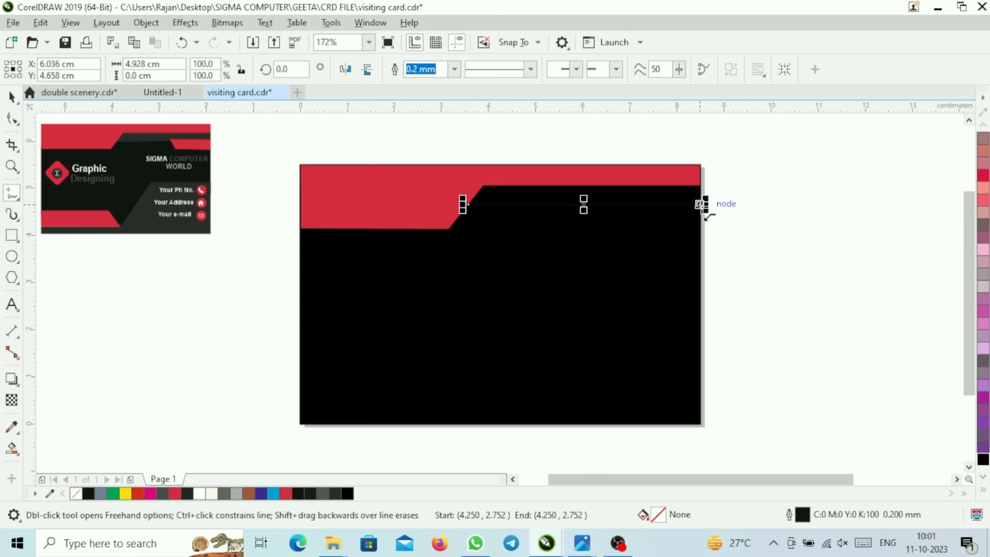
{"action": "left_click", "coordinate": [12, 121]}
Smart-fill the area between the red band and the new line, and colour it with the reference card's dark grey, without an outline
{"action": "left_click", "coordinate": [12, 447]}
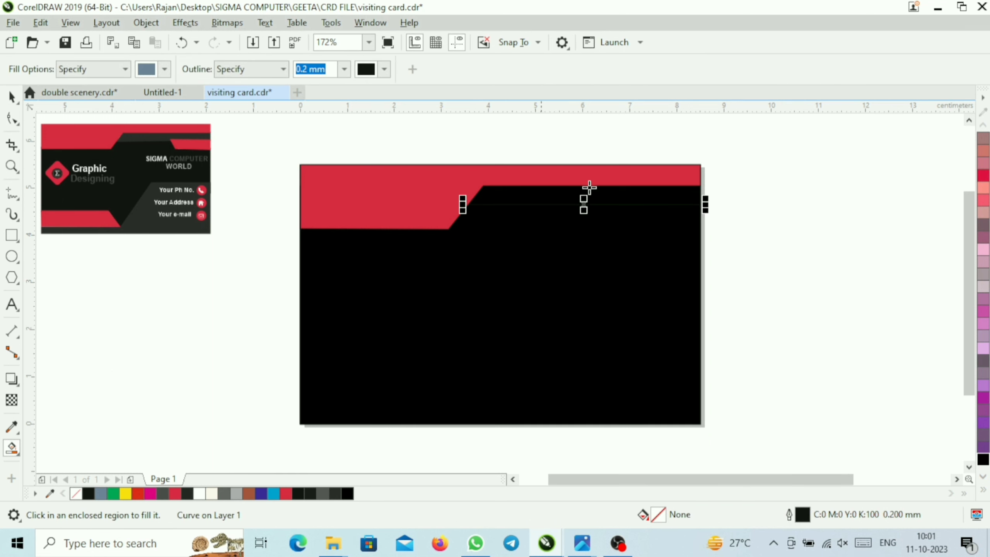
{"action": "left_click", "coordinate": [586, 199]}
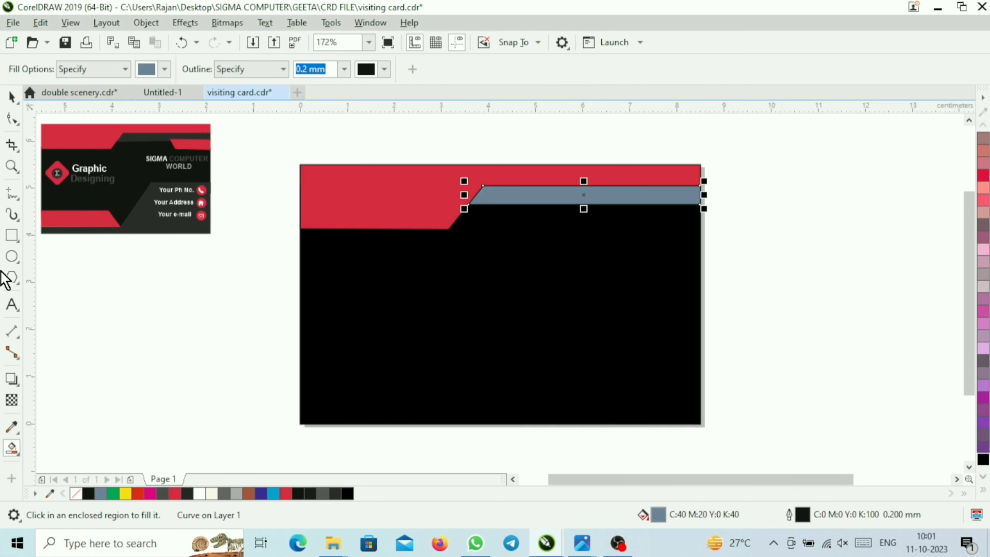
{"action": "left_click", "coordinate": [12, 427]}
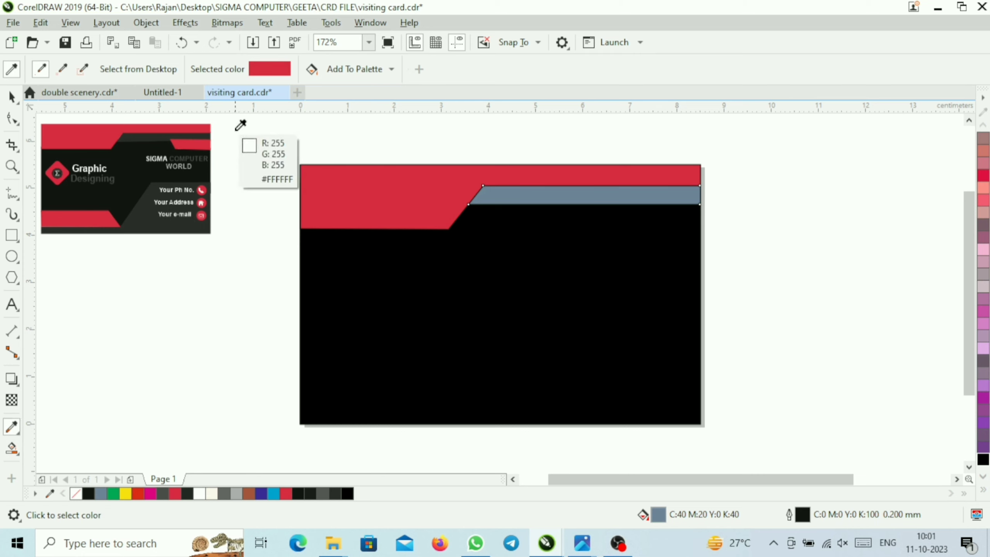
{"action": "left_click", "coordinate": [160, 136]}
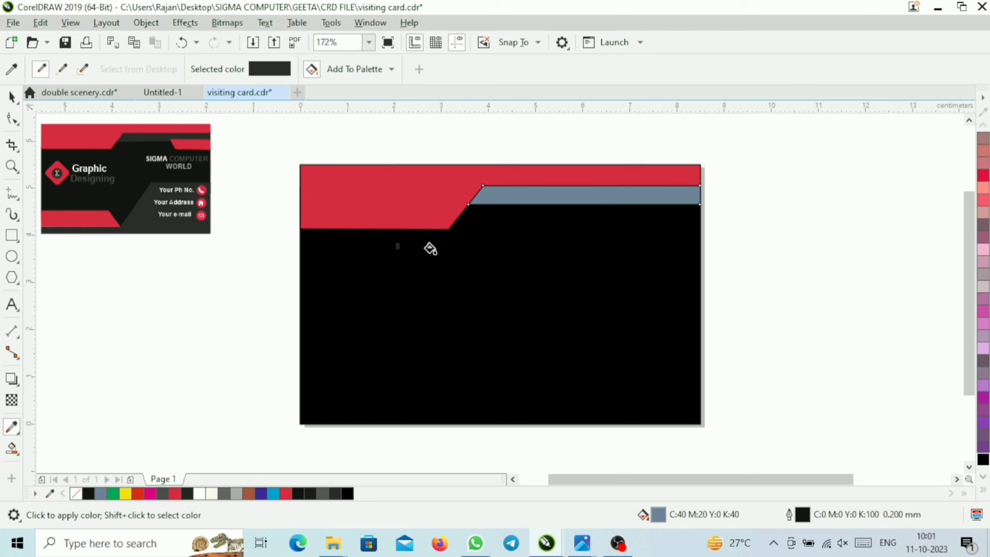
{"action": "left_click", "coordinate": [542, 186]}
{"action": "left_click", "coordinate": [506, 192]}
{"action": "key", "text": "space"}
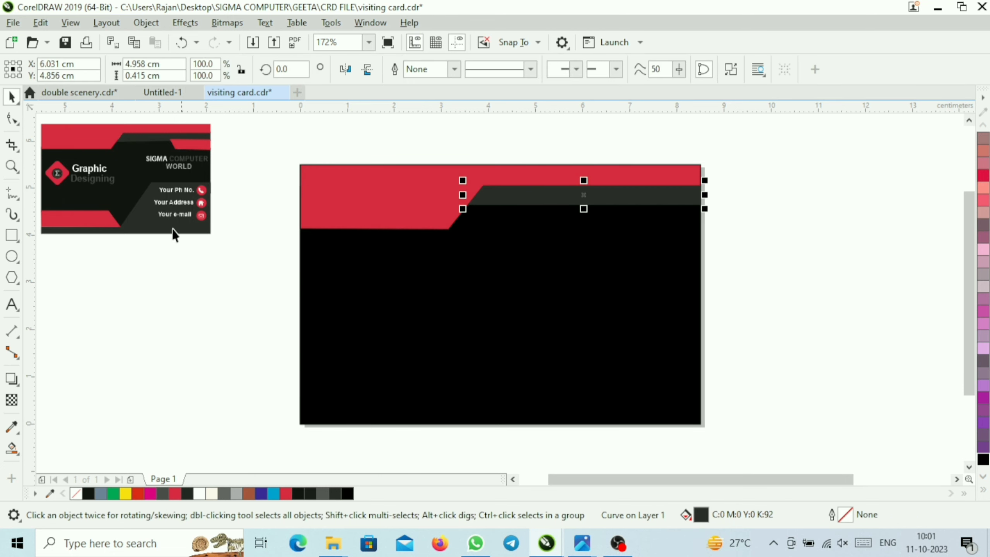
Draw an open outline about 2.73 by 0.69 cm, slanting down from the dark grey band and running across to the card's right edge
{"action": "left_click", "coordinate": [11, 195]}
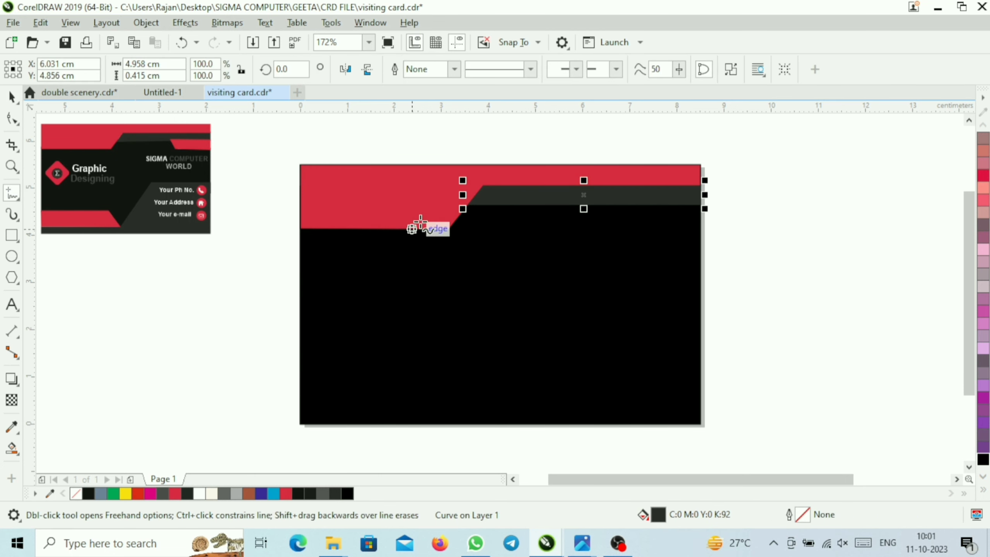
{"action": "left_click", "coordinate": [572, 205]}
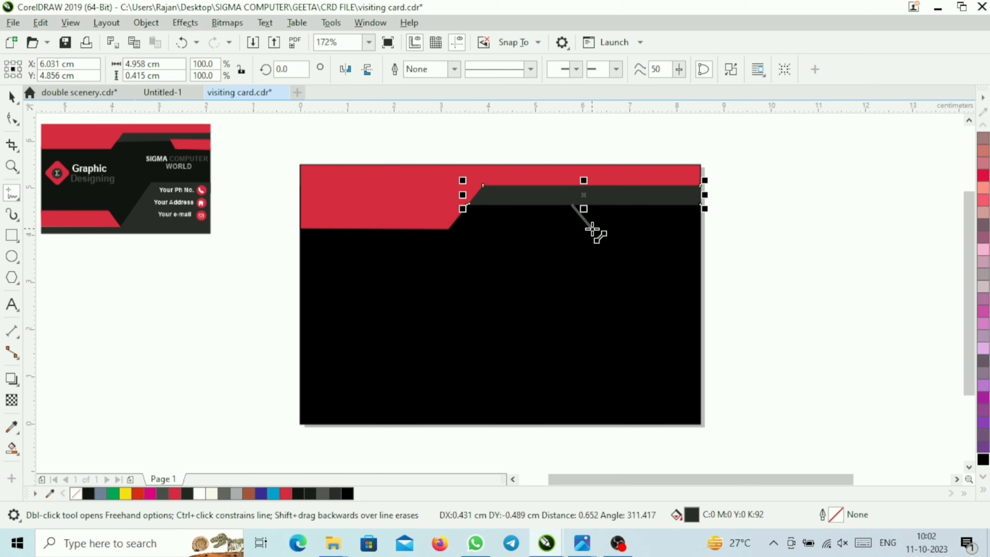
{"action": "left_click", "coordinate": [592, 236]}
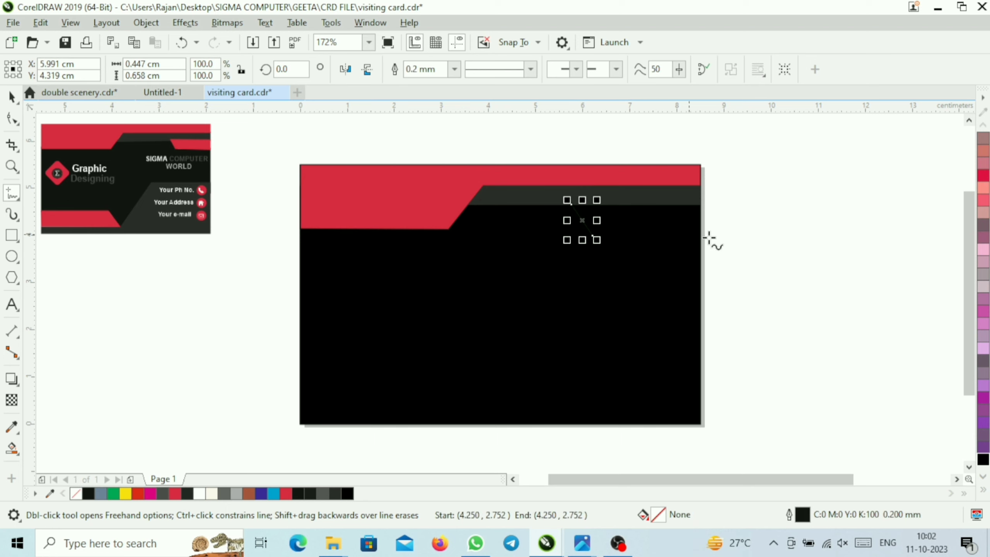
{"action": "left_click", "coordinate": [653, 242]}
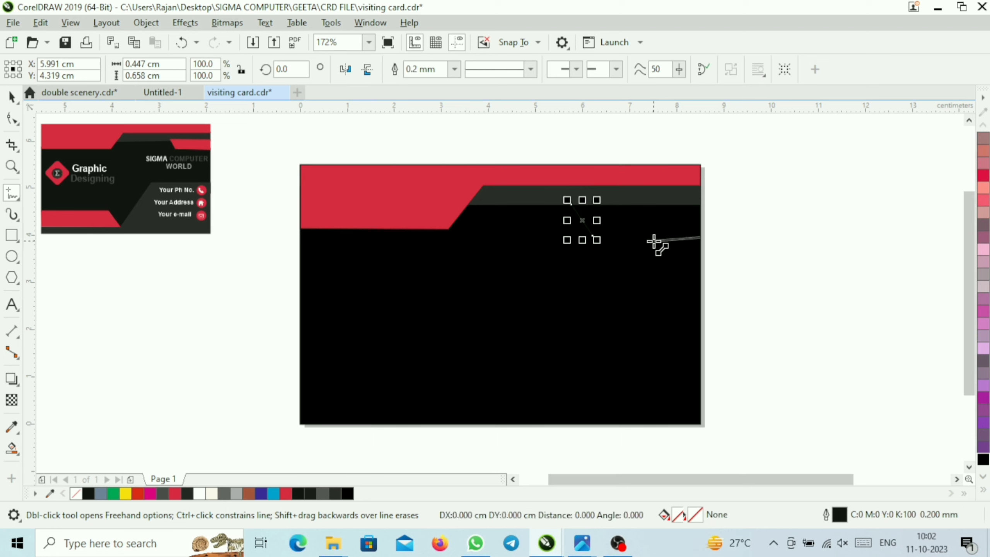
{"action": "left_click", "coordinate": [593, 236]}
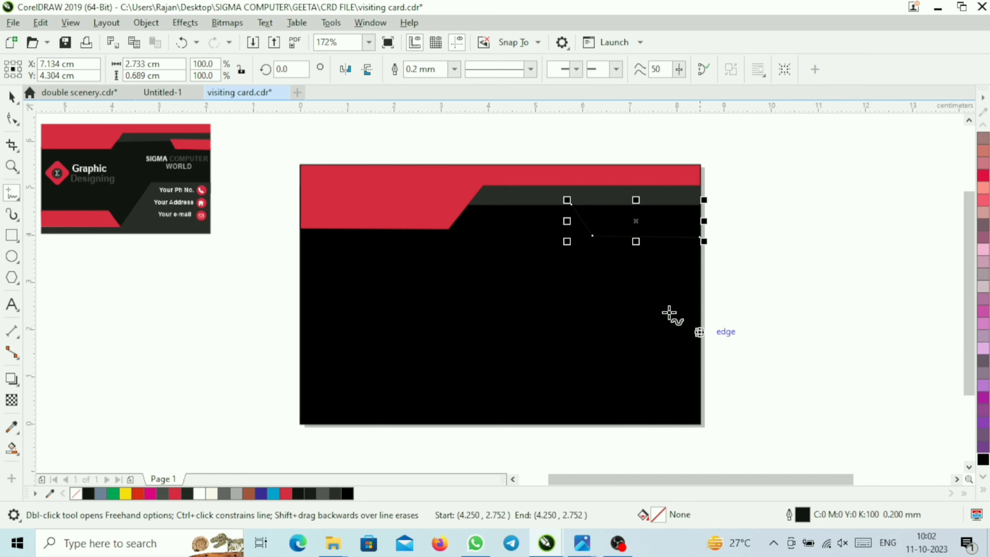
Smart-fill the outlined area below the dark grey band at the card's right edge and colour it with the top band's red
{"action": "left_click", "coordinate": [11, 427]}
{"action": "left_click", "coordinate": [568, 165]}
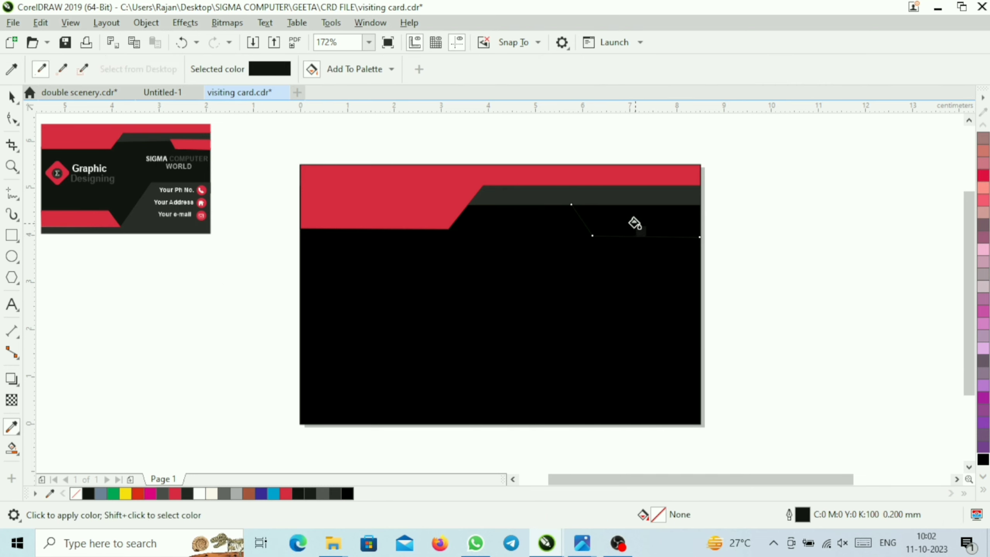
{"action": "left_click", "coordinate": [12, 449]}
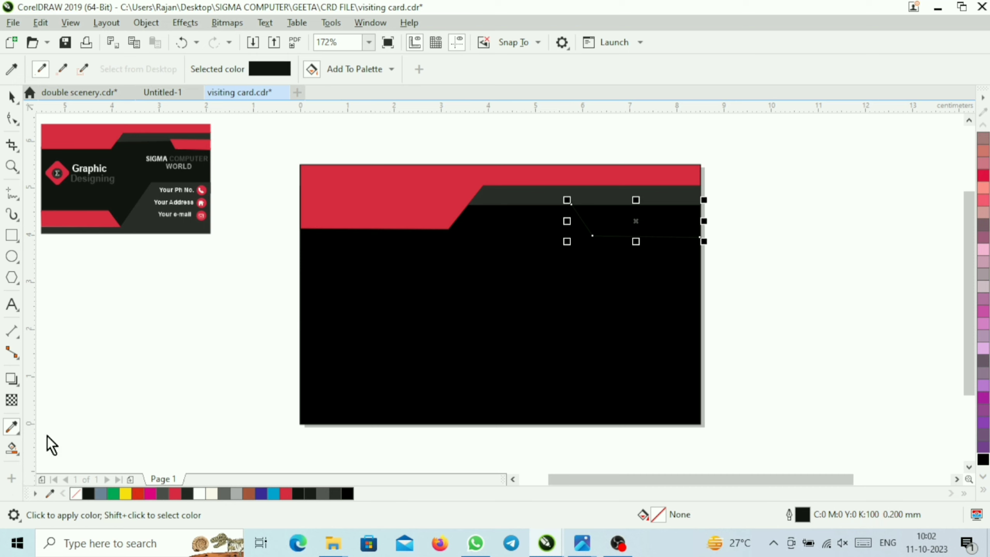
{"action": "left_click", "coordinate": [644, 219]}
{"action": "left_click", "coordinate": [12, 426]}
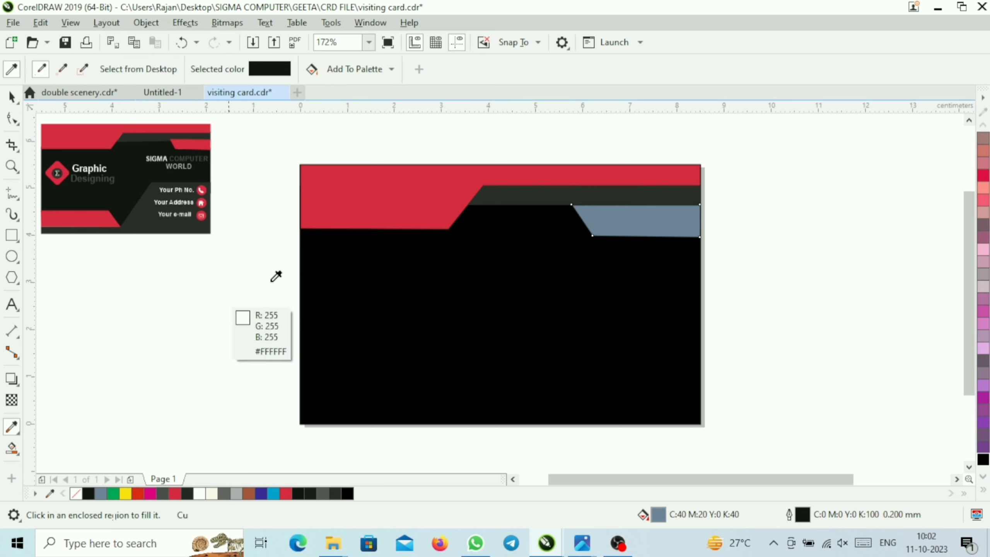
{"action": "left_click", "coordinate": [516, 171]}
{"action": "left_click", "coordinate": [642, 219]}
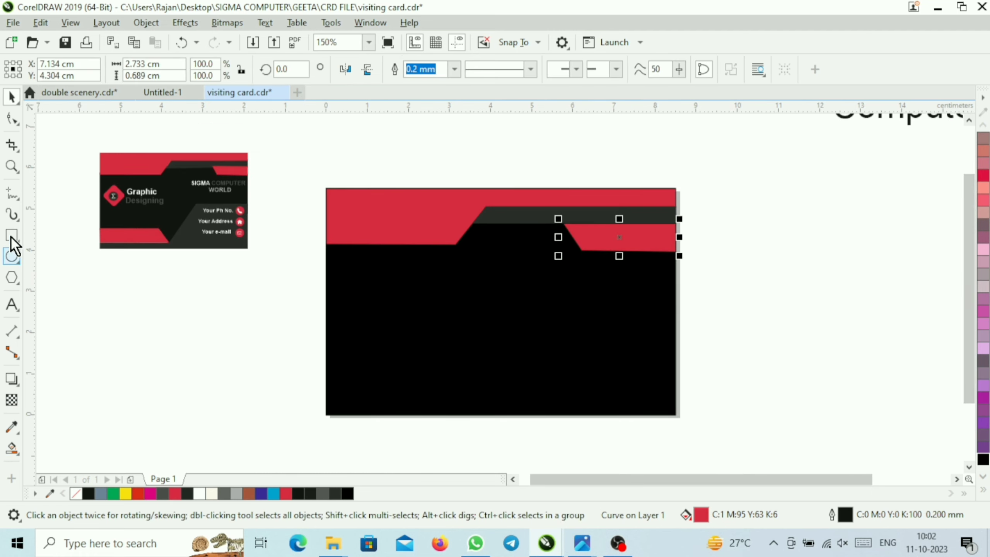
Draw an open outline about 4.62 by 1.61 cm from the card's left edge across the lower part, slanting down to its bottom edge
{"action": "left_click", "coordinate": [11, 193]}
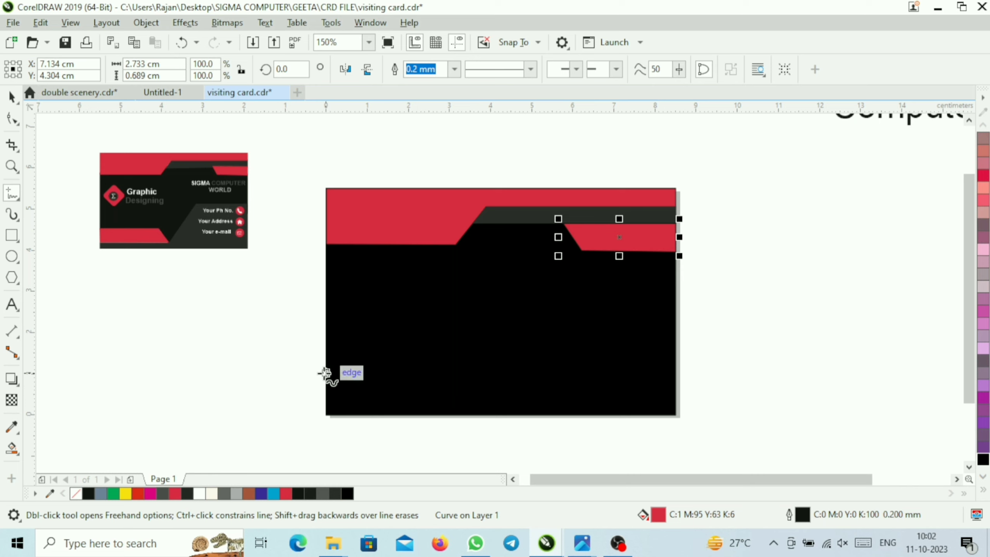
{"action": "left_click", "coordinate": [326, 350]}
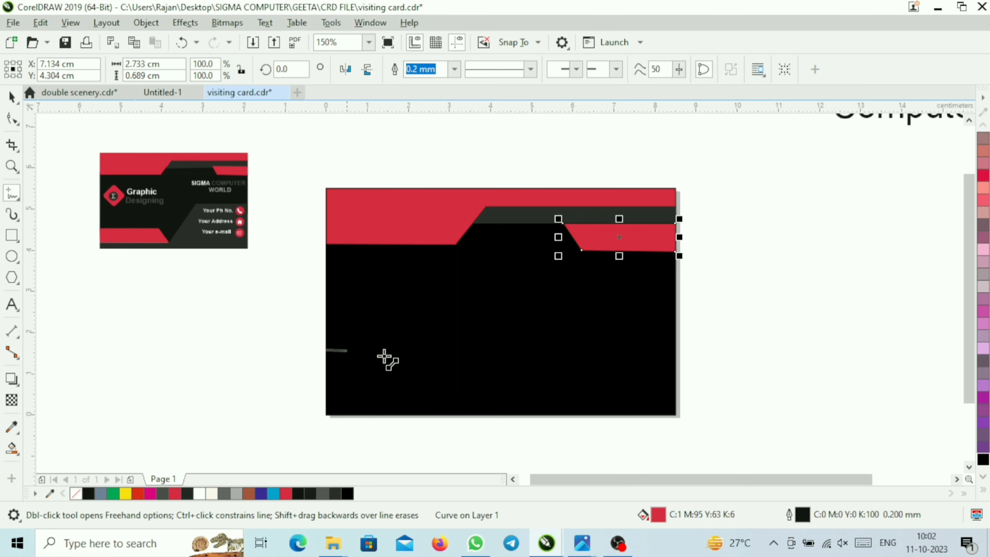
{"action": "left_click", "coordinate": [473, 349]}
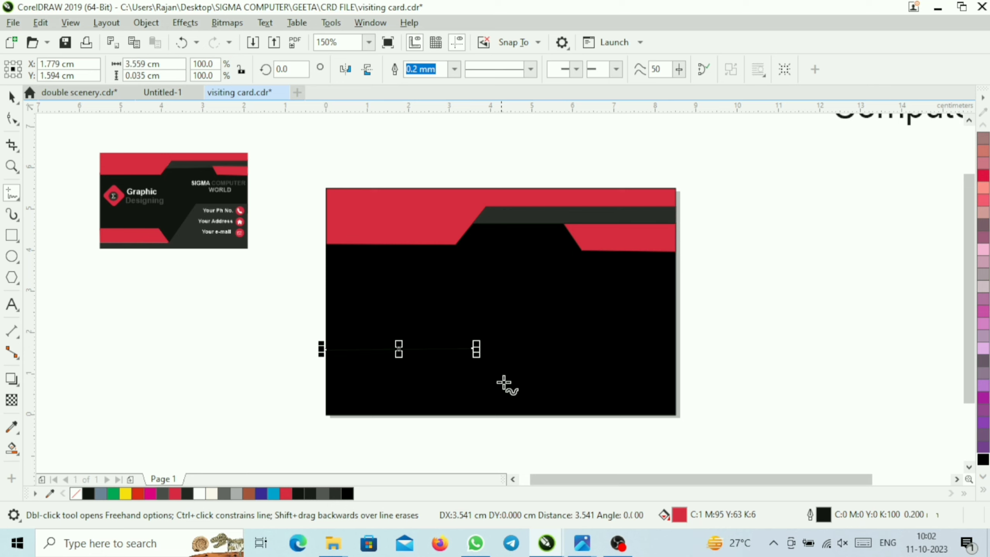
{"action": "left_click", "coordinate": [514, 413]}
{"action": "left_click", "coordinate": [474, 349]}
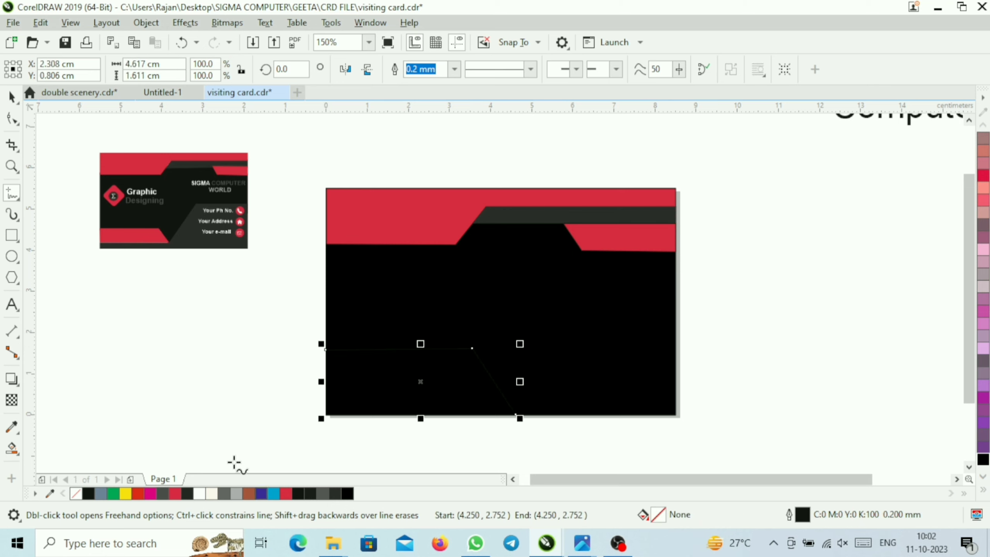
Lower the new outline's top to a height of about 1.38 cm and smart-fill the area it encloses
{"action": "left_click", "coordinate": [12, 99]}
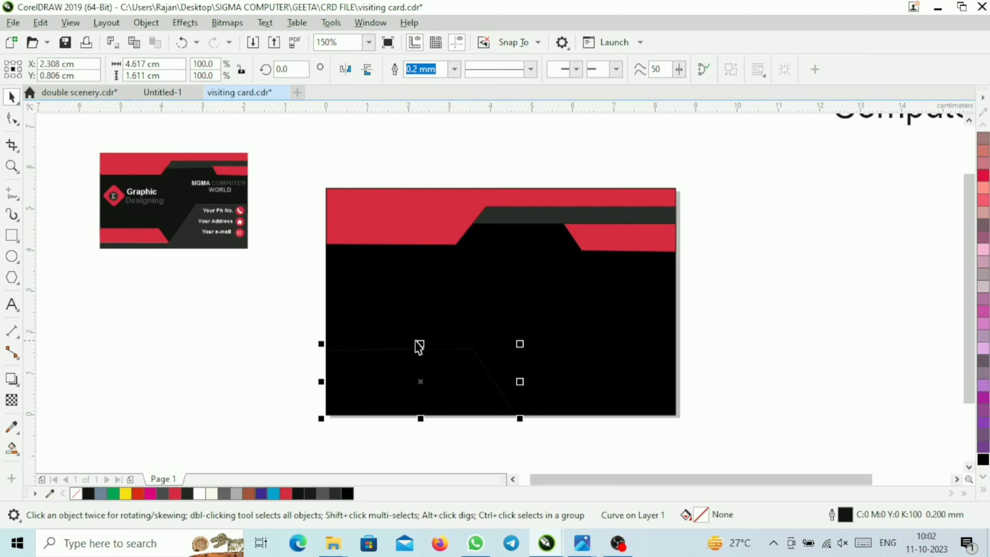
{"action": "left_click_drag", "start_coordinate": [422, 342], "coordinate": [425, 351]}
{"action": "left_click", "coordinate": [12, 449]}
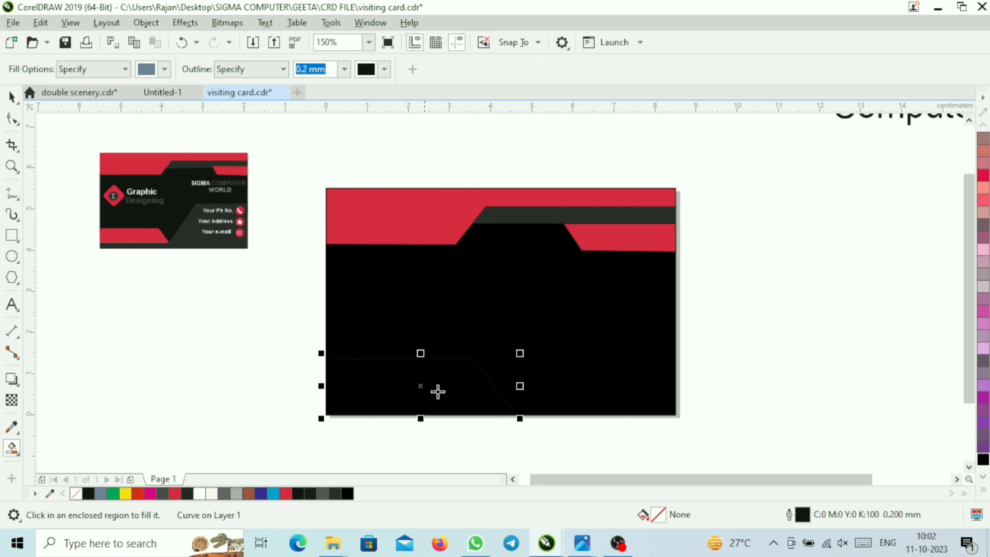
{"action": "left_click", "coordinate": [468, 381]}
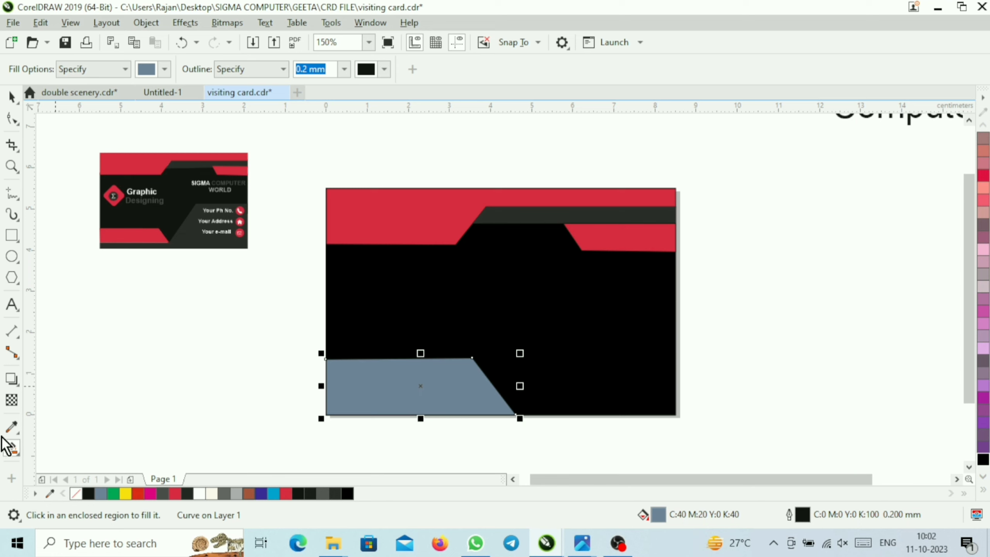
Draw an outline about 8.5 by 1.59 cm across the lower-left shape, slanting up from its slanted edge and running to the card's right edge
{"action": "left_click", "coordinate": [12, 193]}
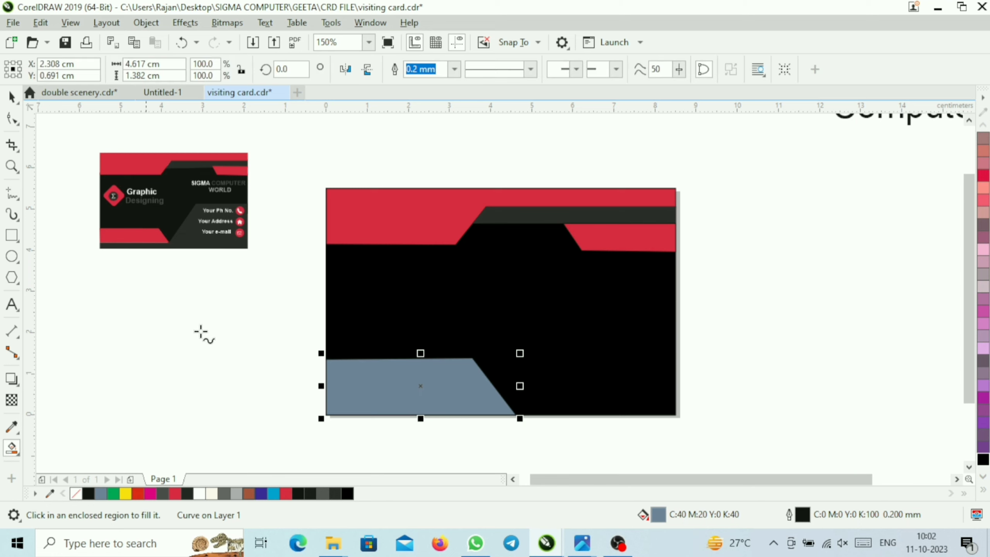
{"action": "left_click", "coordinate": [329, 396]}
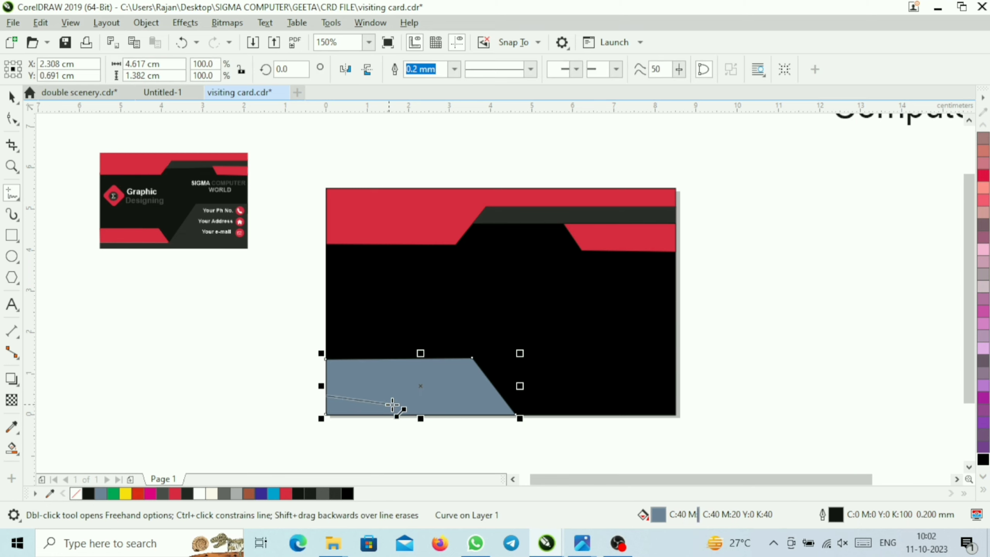
{"action": "left_click", "coordinate": [500, 395]}
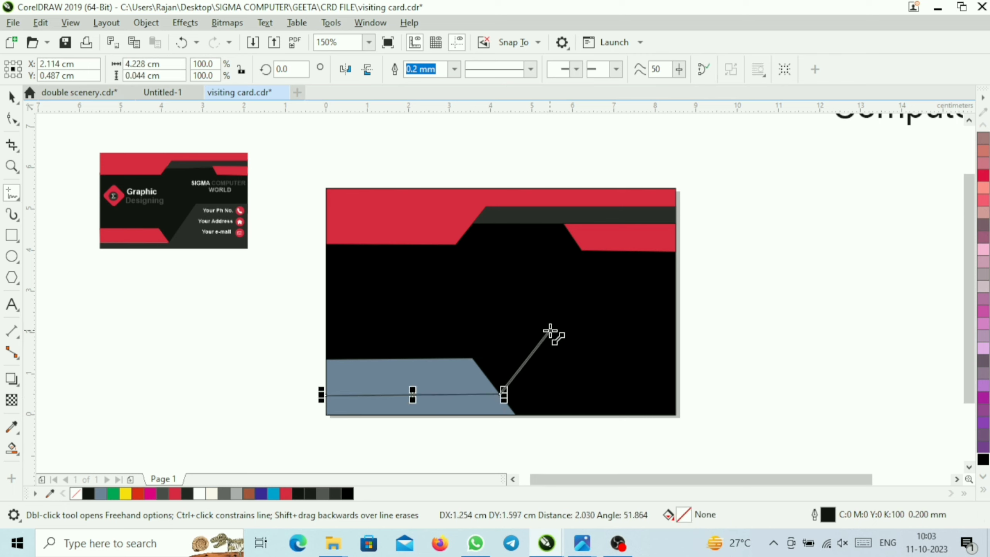
{"action": "left_click", "coordinate": [553, 326]}
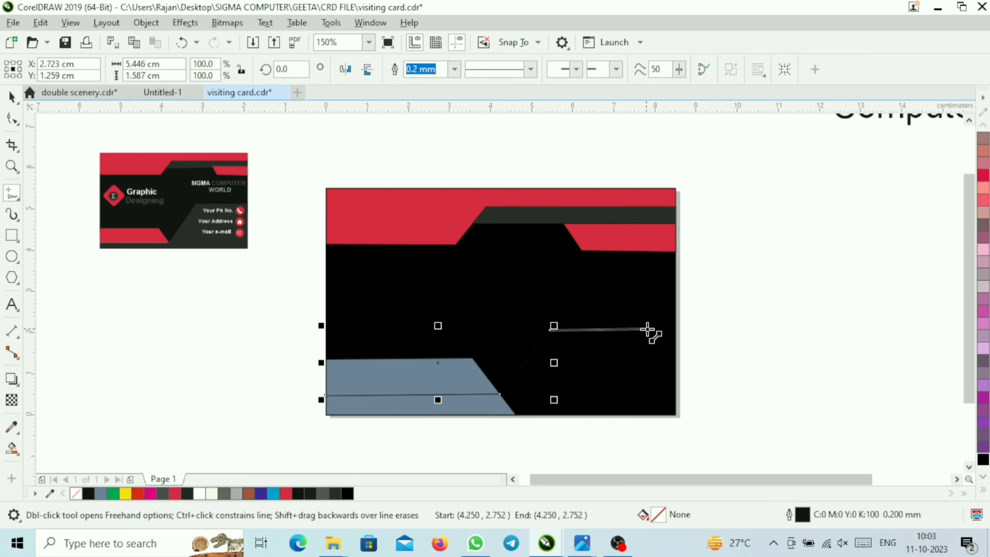
{"action": "left_click", "coordinate": [676, 330]}
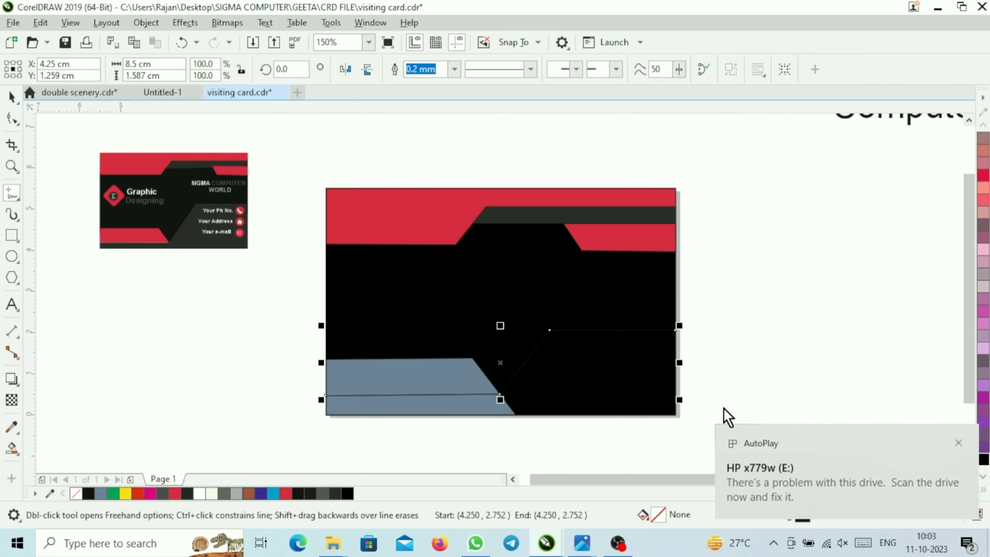
Smart-fill the area below the new line on the card's lower right and the upper part of the lower-left shape
{"action": "left_click", "coordinate": [12, 448]}
{"action": "left_click", "coordinate": [556, 378]}
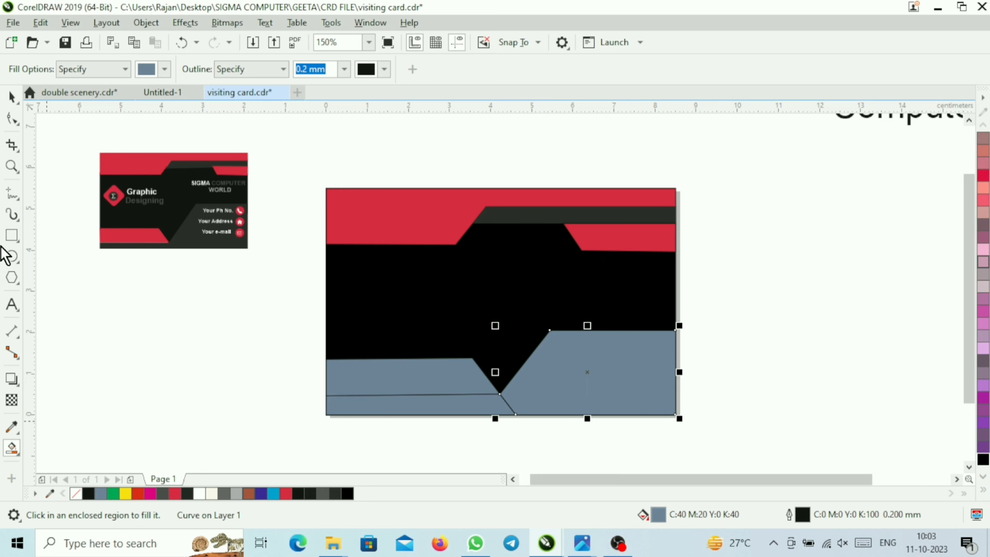
{"action": "left_click", "coordinate": [11, 97]}
{"action": "scroll", "coordinate": [388, 429], "scroll_direction": "up", "scroll_amount": 2}
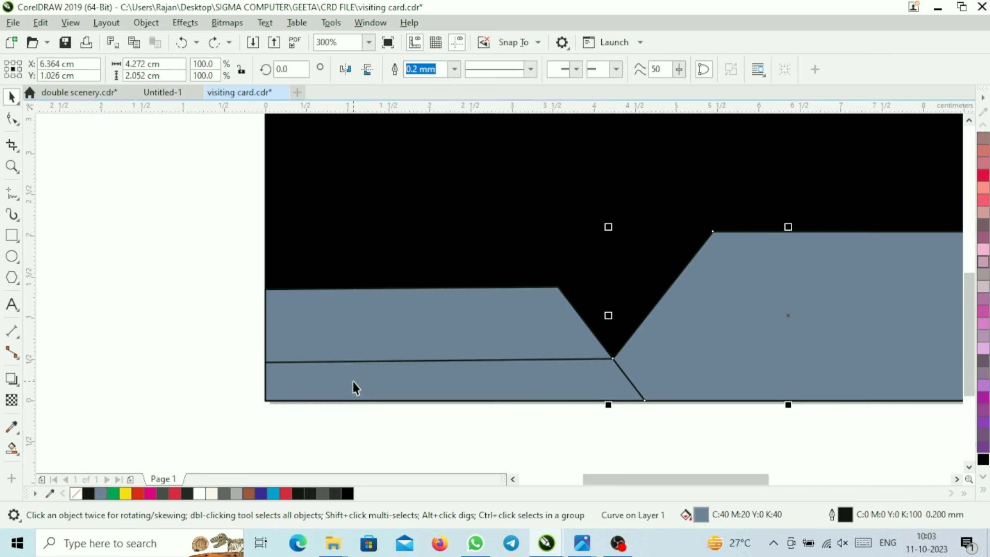
{"action": "left_click", "coordinate": [11, 448]}
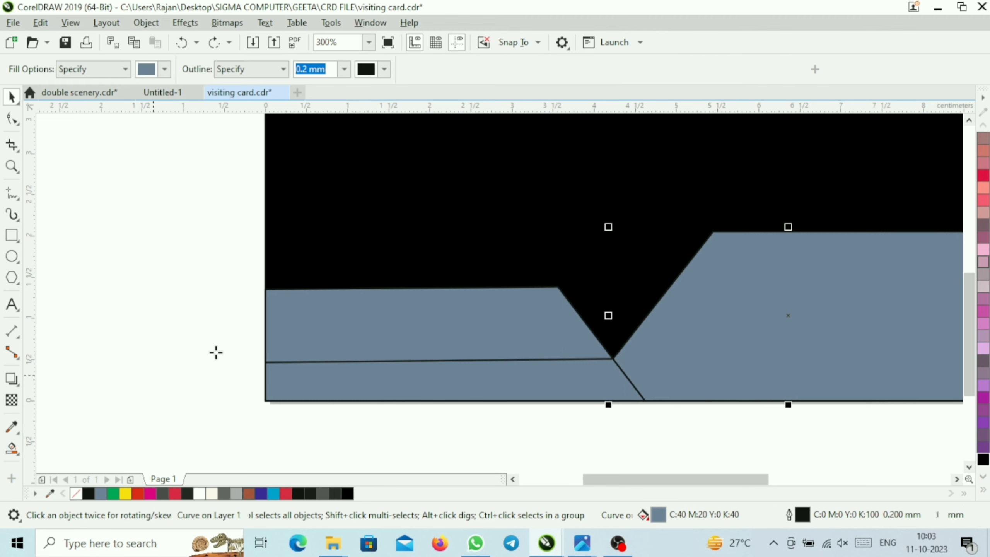
{"action": "left_click", "coordinate": [390, 334]}
Colour the upper part of the lower-left shape with the top band's red
{"action": "scroll", "coordinate": [389, 333], "scroll_direction": "down", "scroll_amount": 4}
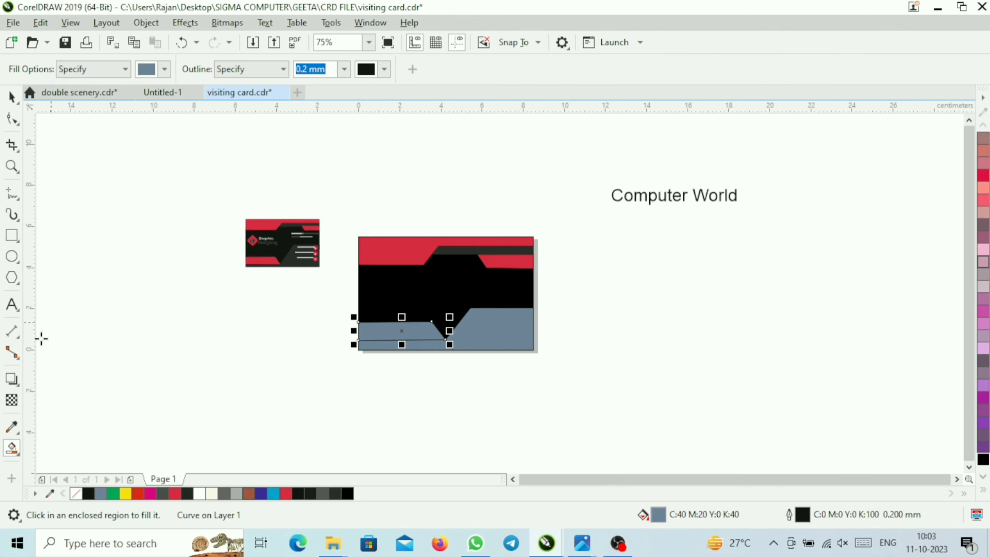
{"action": "left_click", "coordinate": [12, 427]}
{"action": "scroll", "coordinate": [397, 254], "scroll_direction": "up", "scroll_amount": 2}
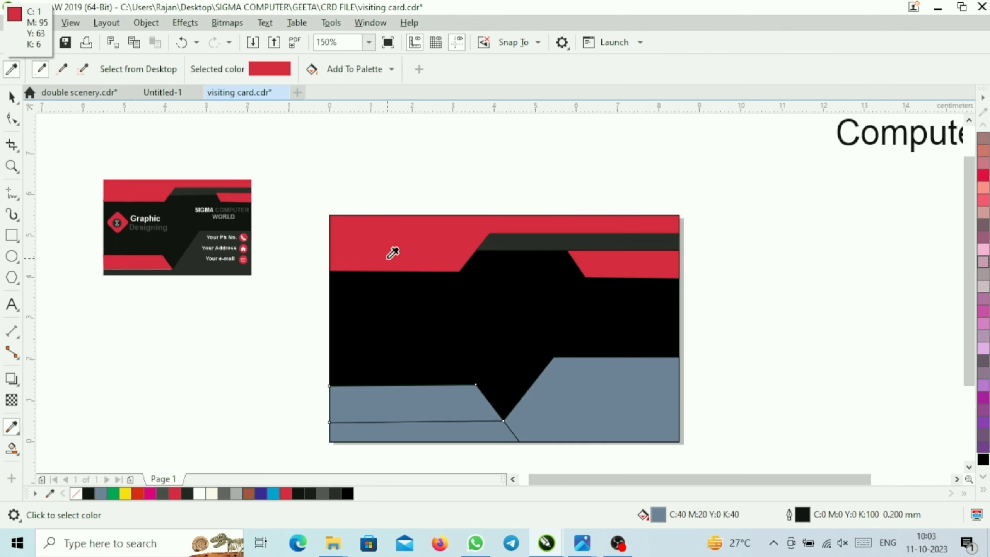
{"action": "left_click", "coordinate": [400, 239]}
{"action": "left_click", "coordinate": [394, 384]}
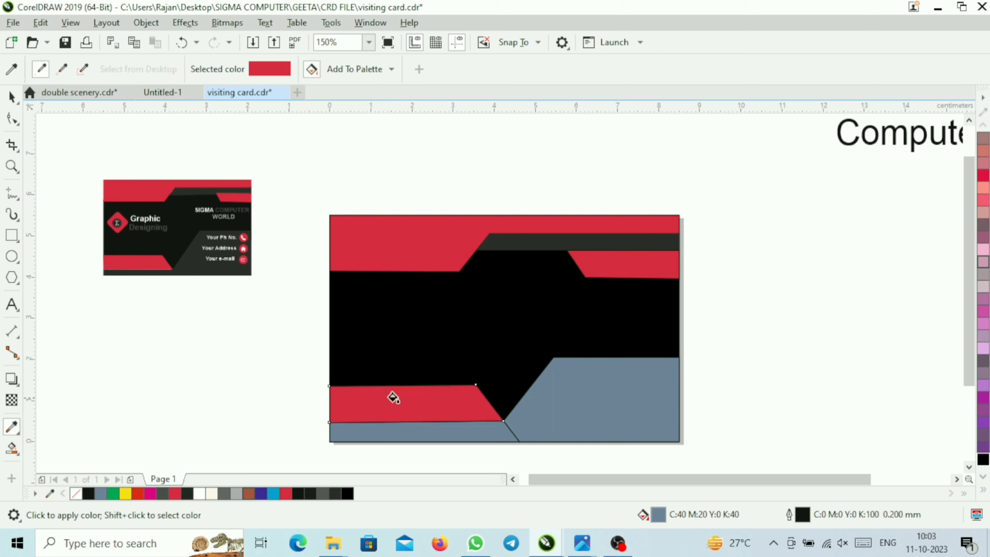
Colour the large lower-right shape and the strip beneath the lower-left red shape with the upper band's dark grey
{"action": "left_click", "coordinate": [14, 403]}
{"action": "left_click", "coordinate": [12, 427]}
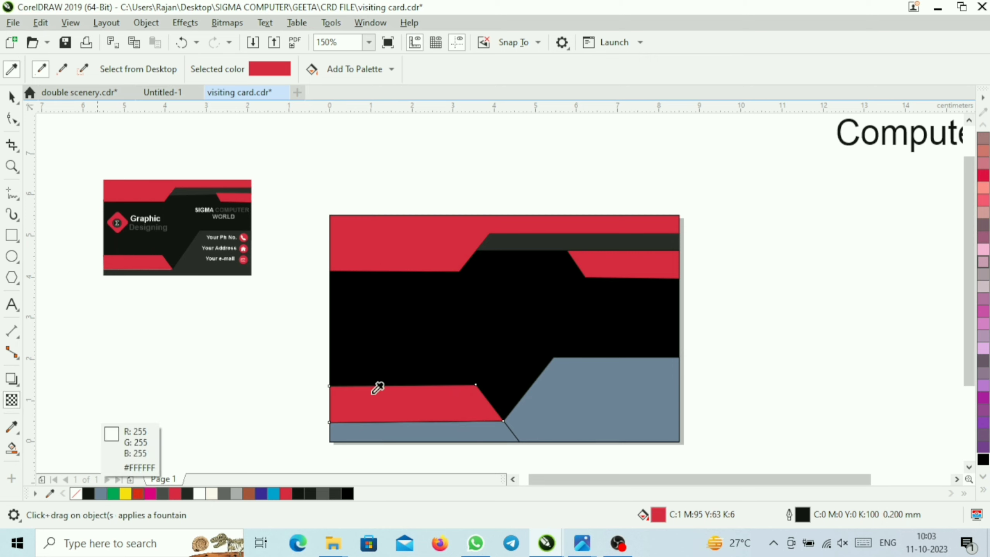
{"action": "left_click", "coordinate": [592, 233]}
{"action": "left_click", "coordinate": [622, 403]}
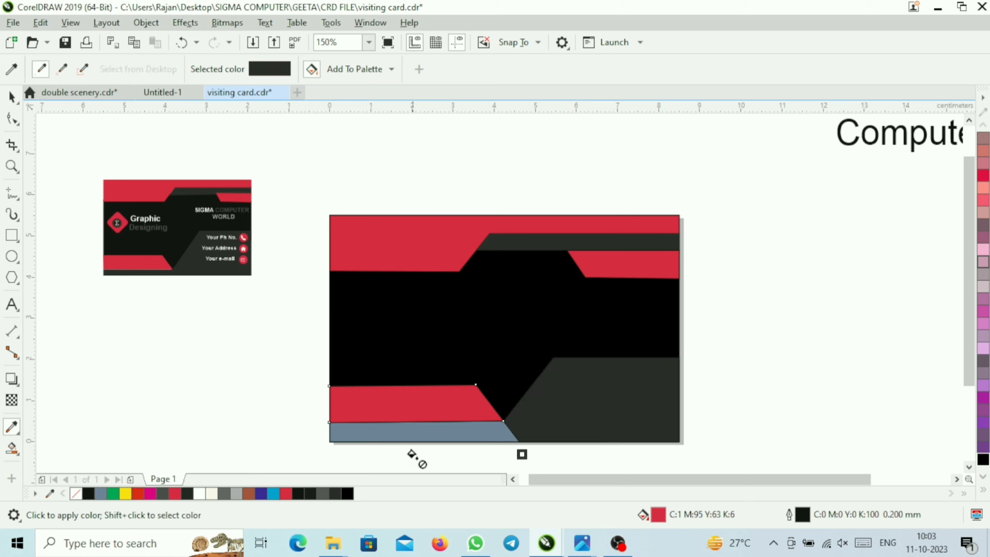
{"action": "left_click", "coordinate": [455, 433]}
Weld the dark grey bottom strip and the large lower-right shape into one object
{"action": "key", "text": "space"}
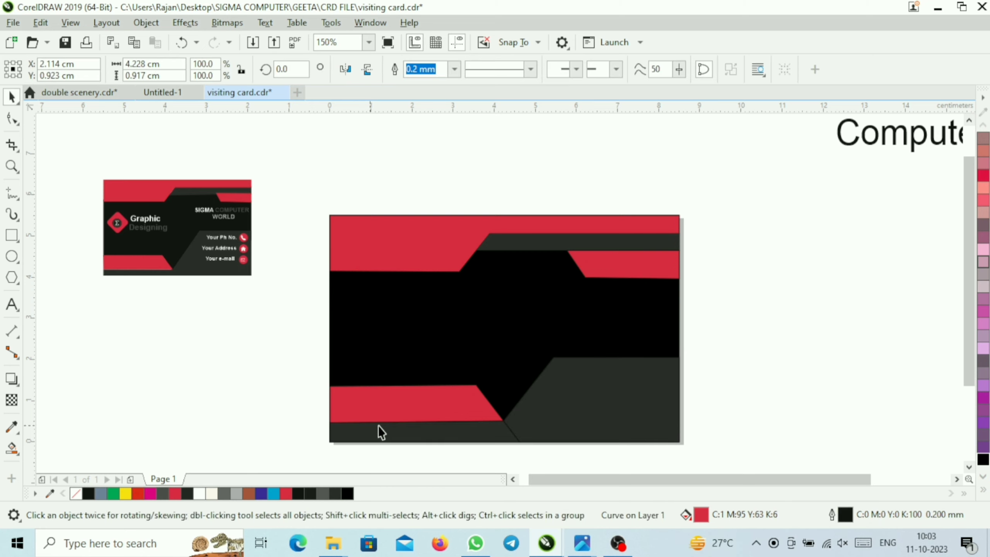
{"action": "left_click", "coordinate": [401, 434]}
{"action": "left_click", "coordinate": [604, 404], "text": "shift"}
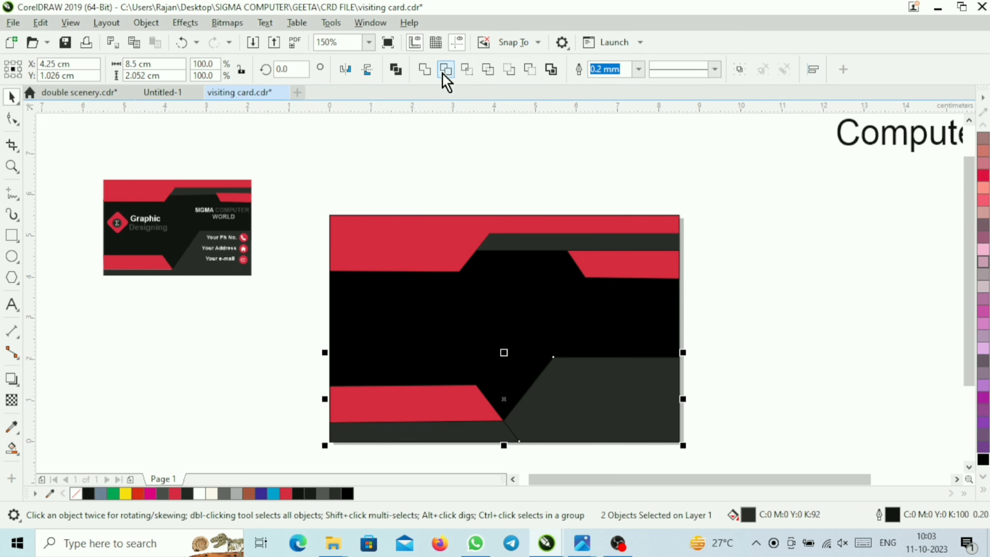
{"action": "left_click", "coordinate": [429, 66]}
{"action": "left_click", "coordinate": [912, 351]}
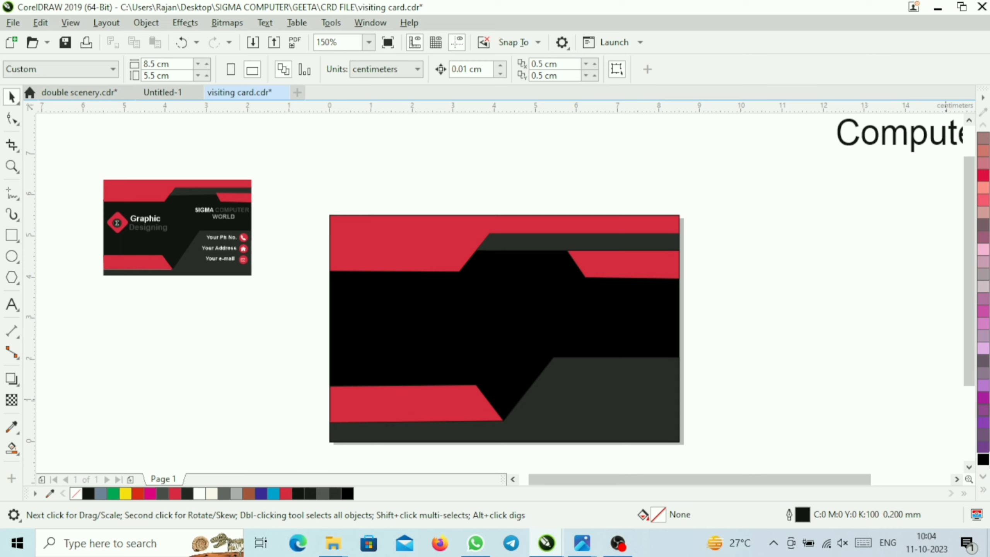
Draw a 0.9 cm square on the black area at the card's left and colour it with the top band's red
{"action": "left_click", "coordinate": [969, 467]}
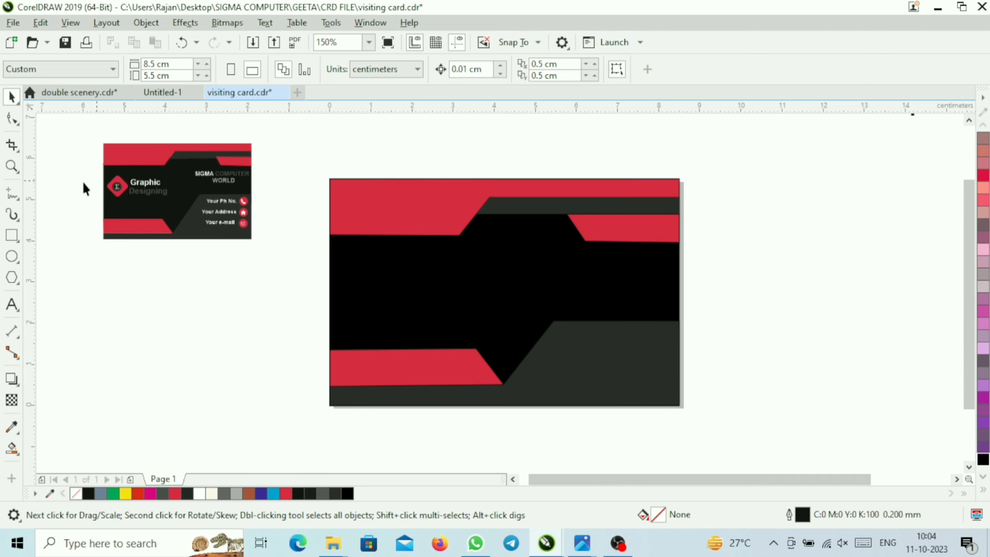
{"action": "left_click", "coordinate": [15, 239]}
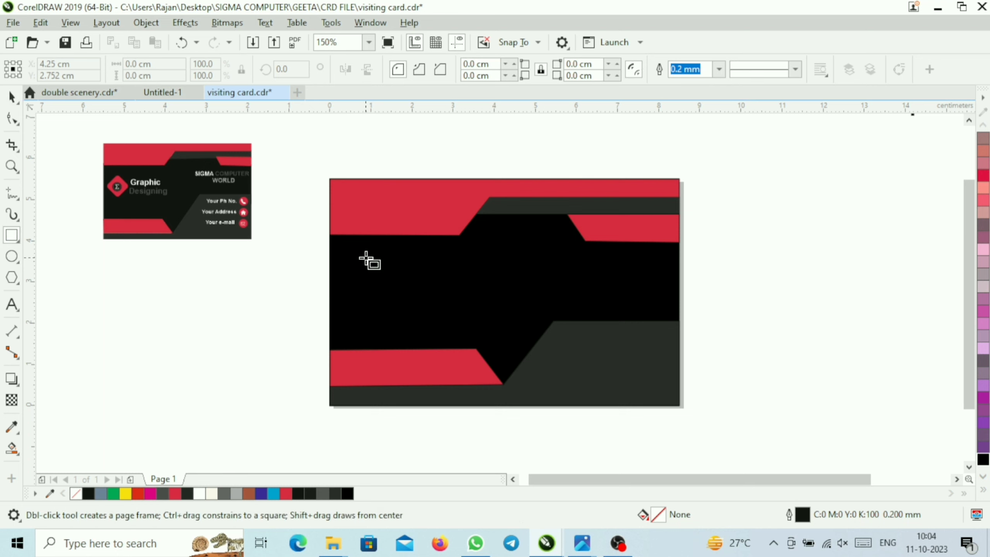
{"action": "left_click_drag", "start_coordinate": [365, 257], "coordinate": [403, 294]}
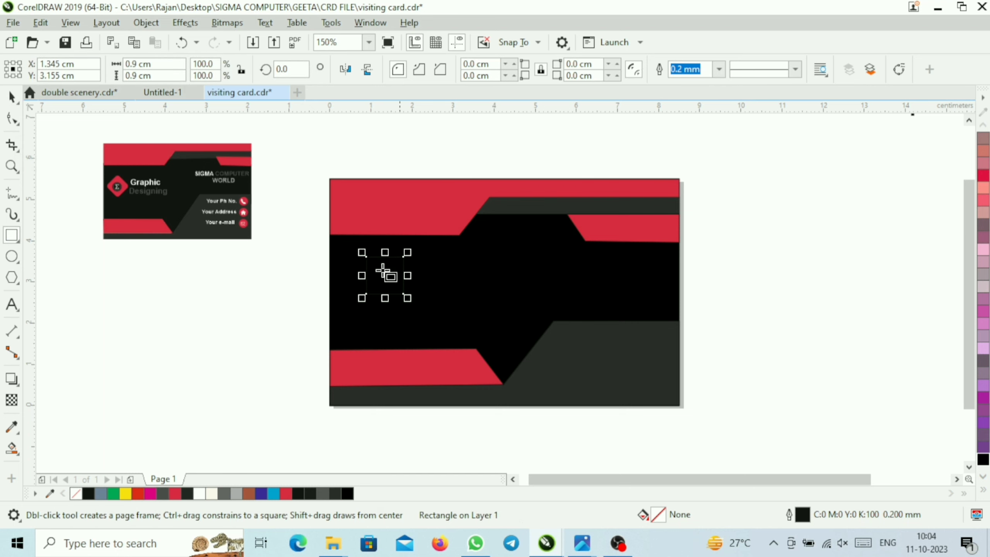
{"action": "left_click", "coordinate": [11, 427]}
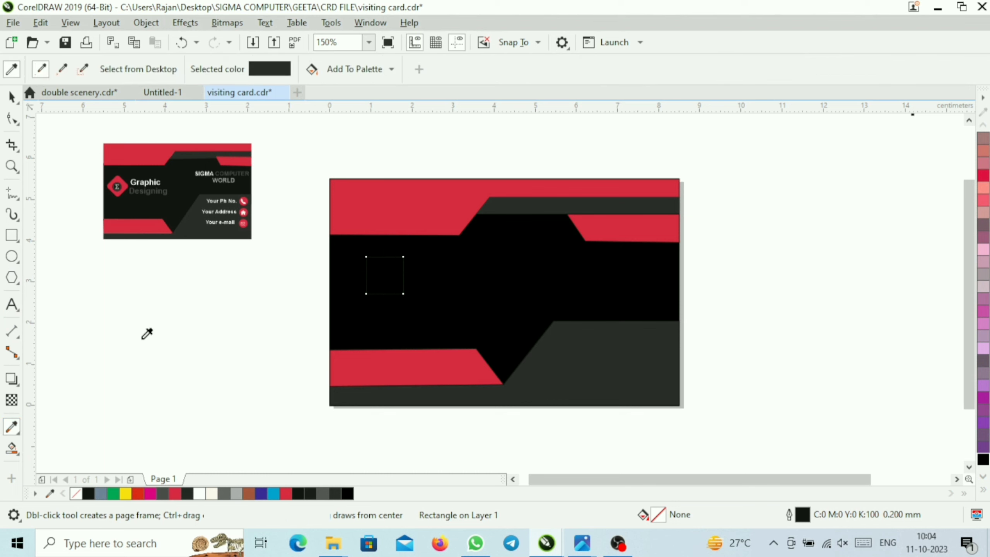
{"action": "left_click", "coordinate": [360, 210]}
{"action": "left_click", "coordinate": [386, 271]}
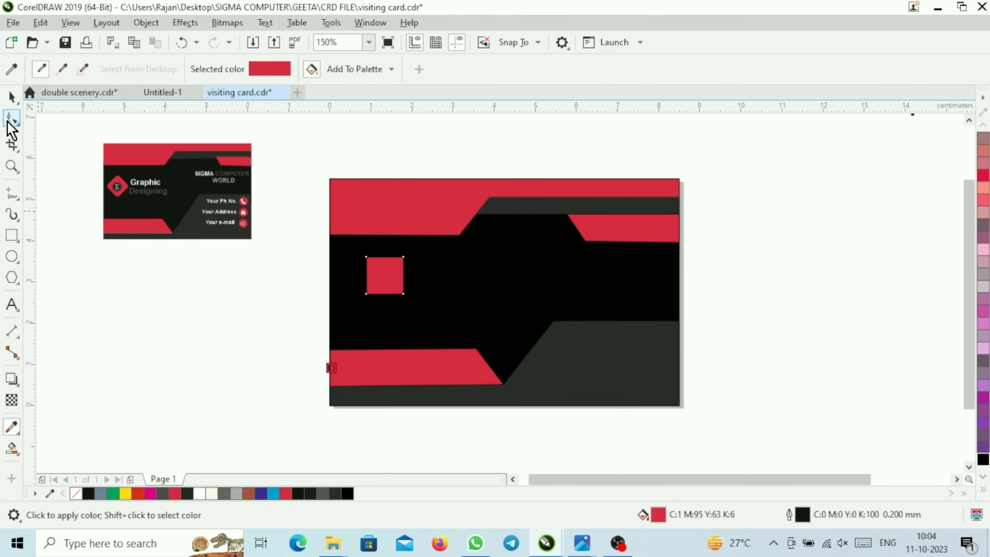
Round the red square's corners to a radius of about 0.19 cm and rotate it about 46.5° into a diamond
{"action": "left_click", "coordinate": [12, 119]}
{"action": "left_click_drag", "start_coordinate": [366, 259], "coordinate": [373, 265]}
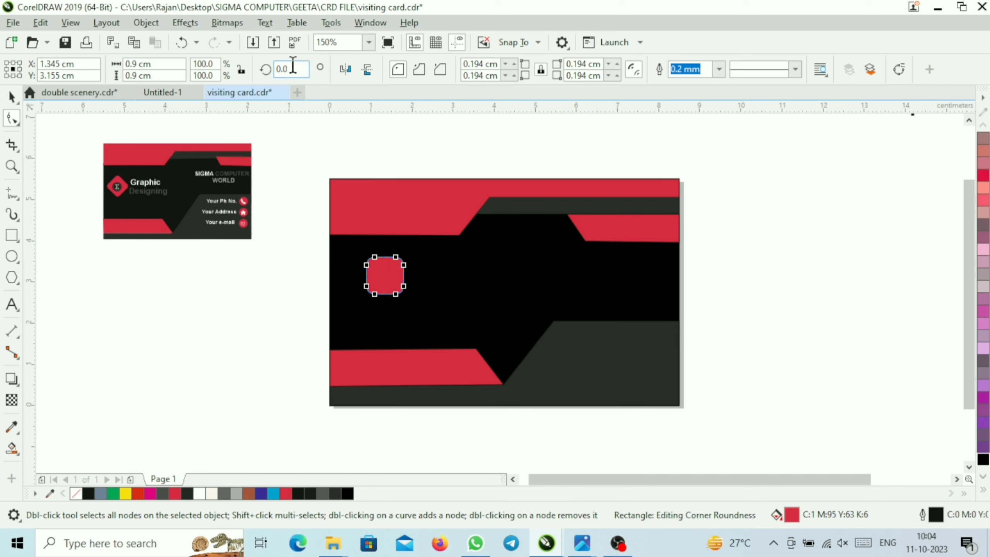
{"action": "key", "text": "space"}
{"action": "left_click", "coordinate": [389, 281]}
{"action": "left_click_drag", "start_coordinate": [411, 248], "coordinate": [425, 274]}
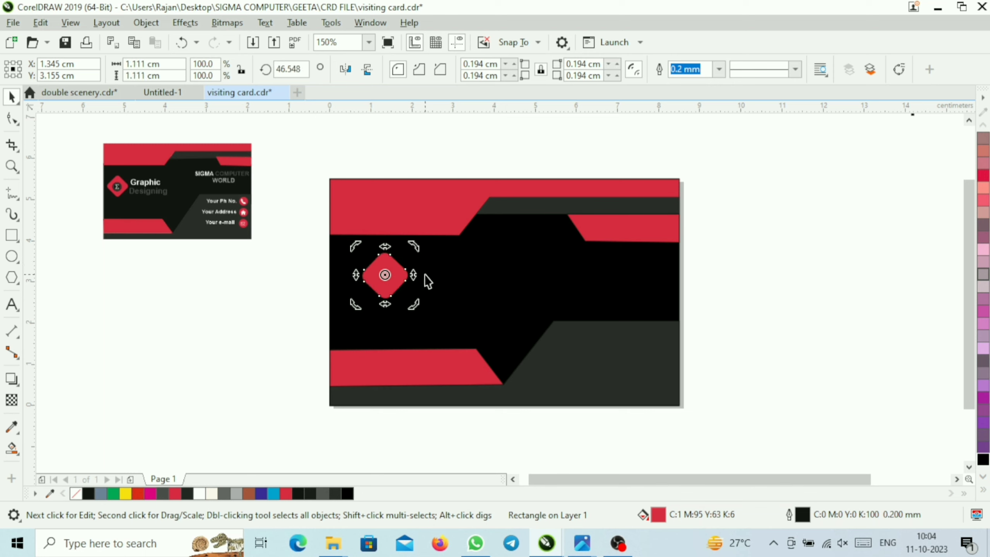
Enlarge the rounded red diamond slightly about its centre
{"action": "left_click", "coordinate": [380, 281]}
{"action": "left_click_drag", "start_coordinate": [407, 304], "coordinate": [416, 308]}
{"action": "left_click", "coordinate": [266, 345]}
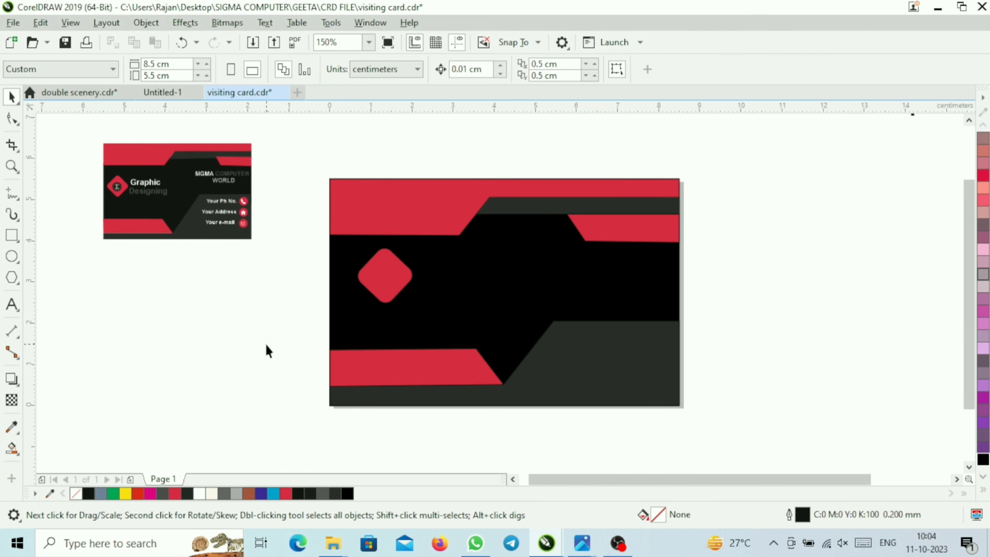
Import the SIGMA 12.png logo image from the Desktop folder into the drawing
{"action": "key", "text": "ctrl+i"}
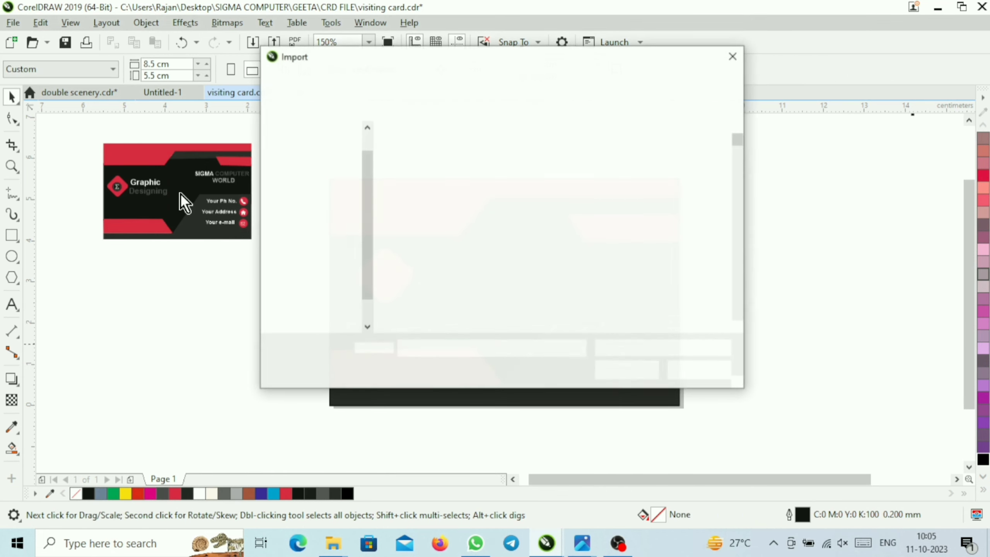
{"action": "left_click", "coordinate": [345, 132]}
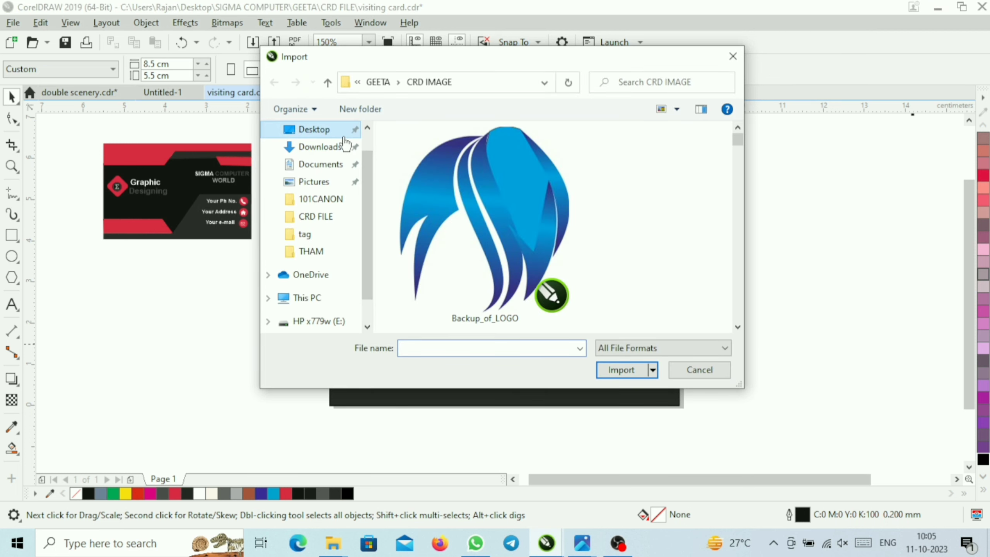
{"action": "scroll", "coordinate": [431, 220], "scroll_direction": "down", "scroll_amount": 10}
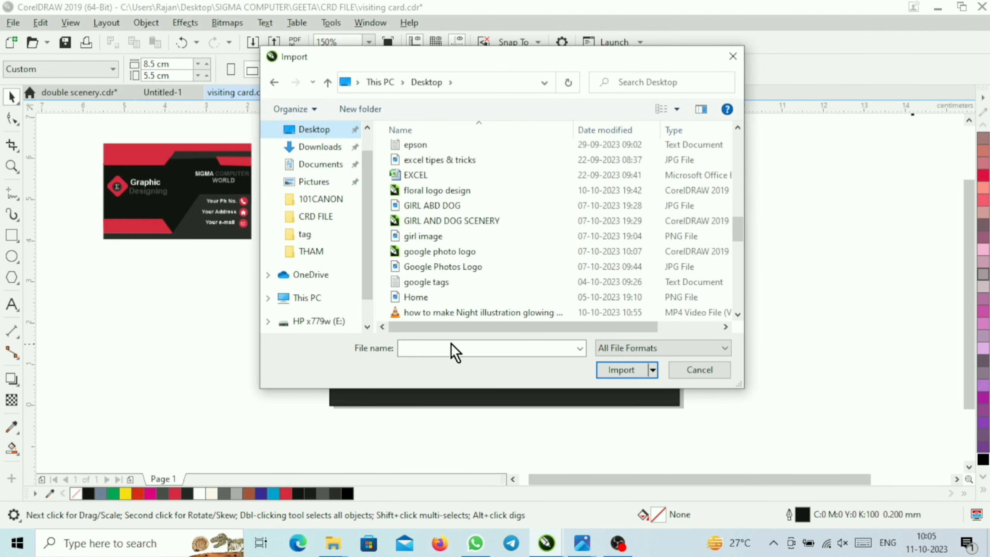
{"action": "double_click", "coordinate": [437, 273]}
{"action": "left_click", "coordinate": [431, 273]}
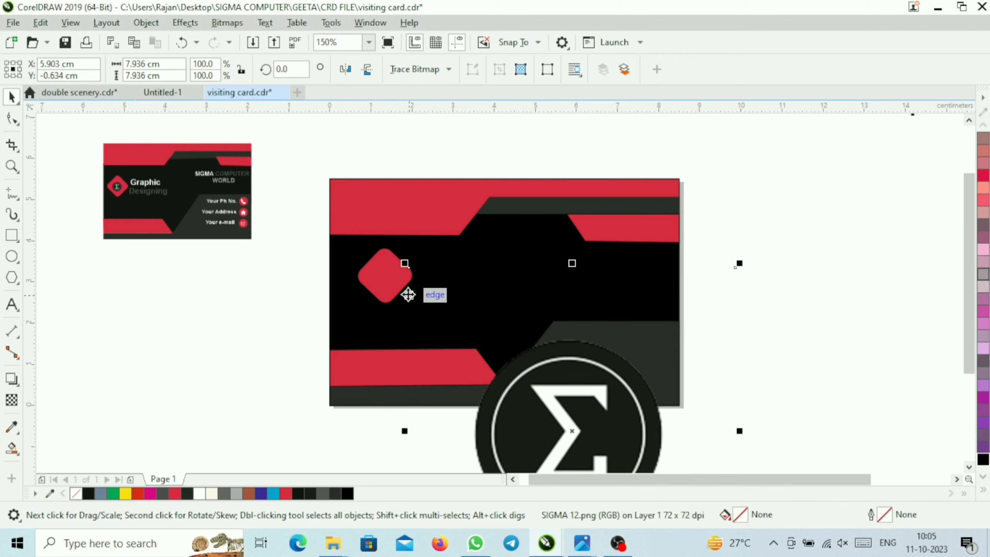
Shrink the Sigma logo to about 0.95 cm square and place it at the centre of the red diamond
{"action": "left_click_drag", "start_coordinate": [409, 289], "coordinate": [736, 339]}
{"action": "left_click_drag", "start_coordinate": [594, 421], "coordinate": [519, 287]}
{"action": "left_click_drag", "start_coordinate": [423, 204], "coordinate": [504, 301]}
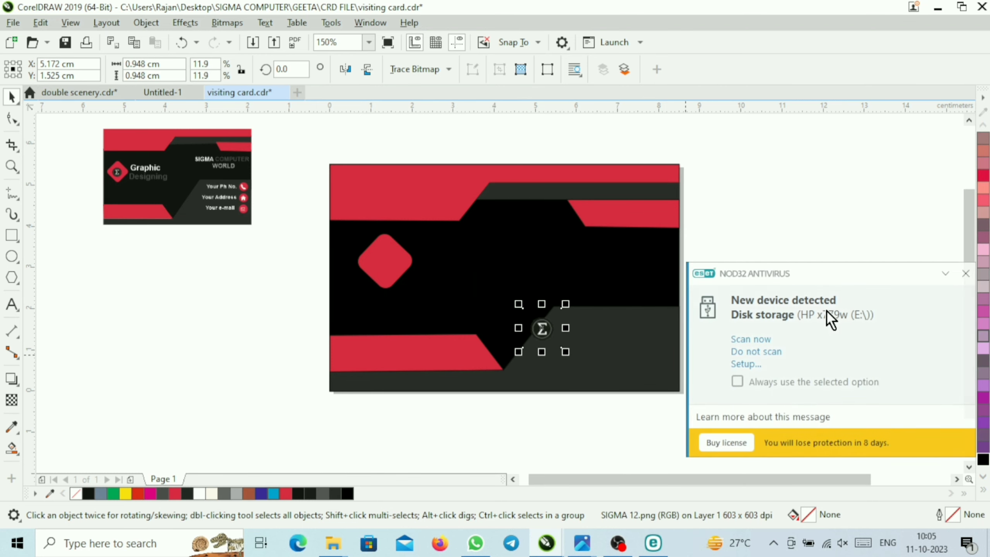
{"action": "left_click", "coordinate": [965, 273]}
{"action": "left_click_drag", "start_coordinate": [549, 336], "coordinate": [395, 267]}
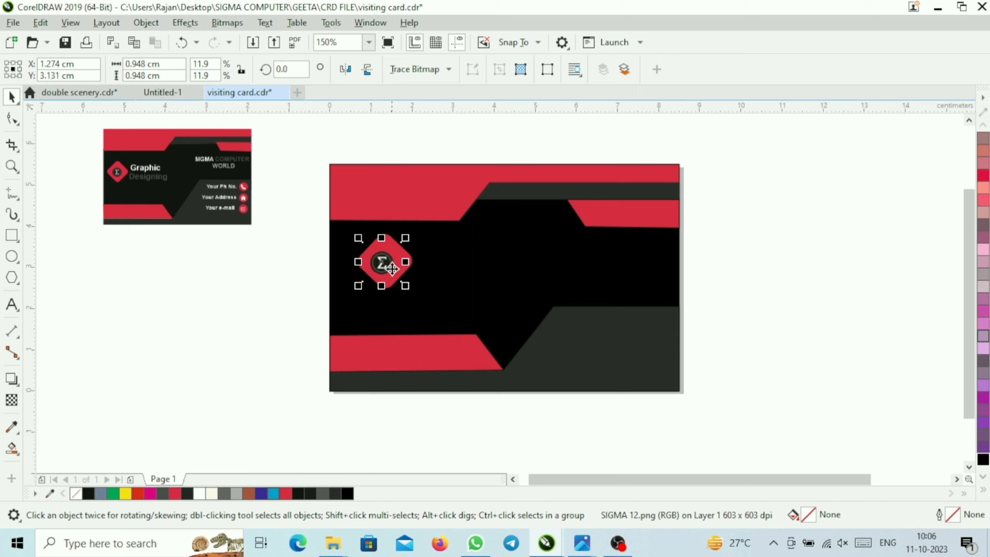
{"action": "left_click", "coordinate": [816, 160]}
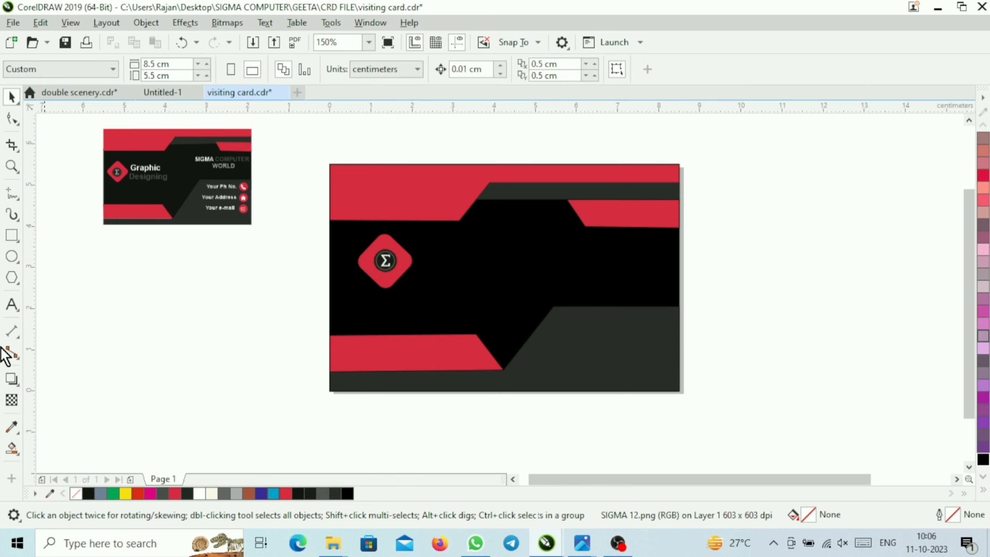
Add the artistic text "Graphic" in 24 pt Arial beside the red diamond on the black area
{"action": "left_click", "coordinate": [11, 305]}
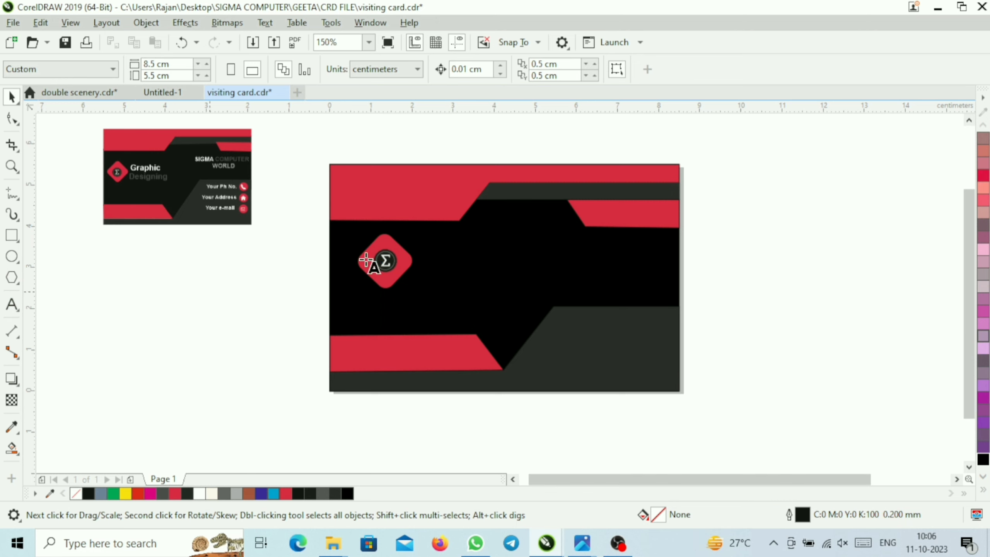
{"action": "left_click", "coordinate": [423, 261]}
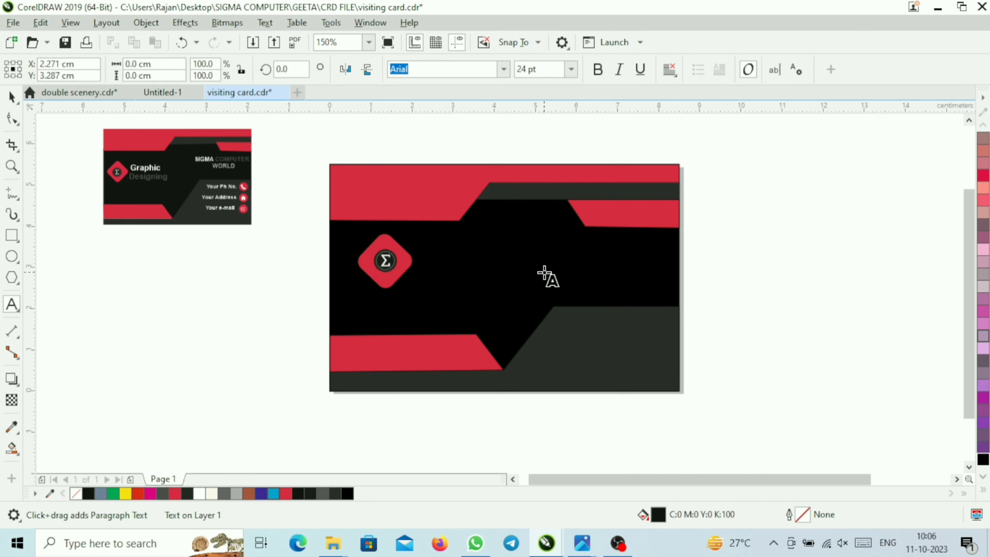
{"action": "type", "text": "Graphic"}
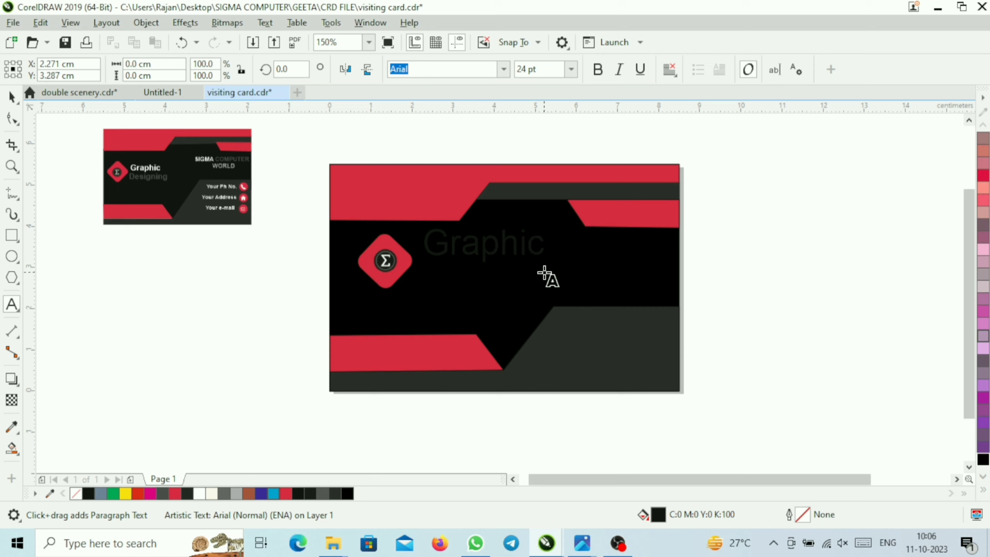
Colour the whole word "Graphic" white
{"action": "key", "text": "shift+Left"}
{"action": "key", "text": "shift+Left"}
{"action": "key", "text": "shift+Left"}
{"action": "key", "text": "shift+Left"}
{"action": "key", "text": "shift+Left"}
{"action": "key", "text": "shift+Left"}
{"action": "key", "text": "shift+Left"}
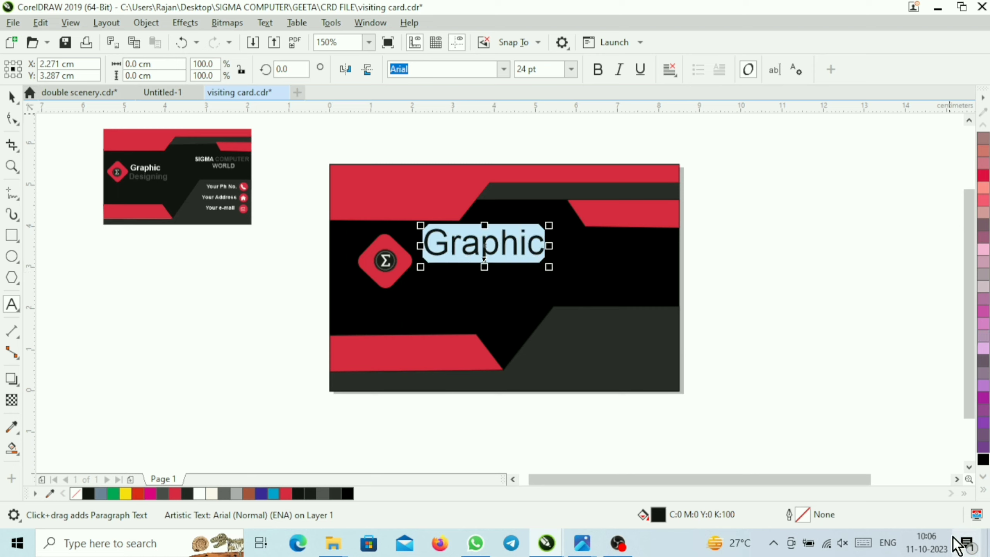
{"action": "left_click", "coordinate": [982, 489]}
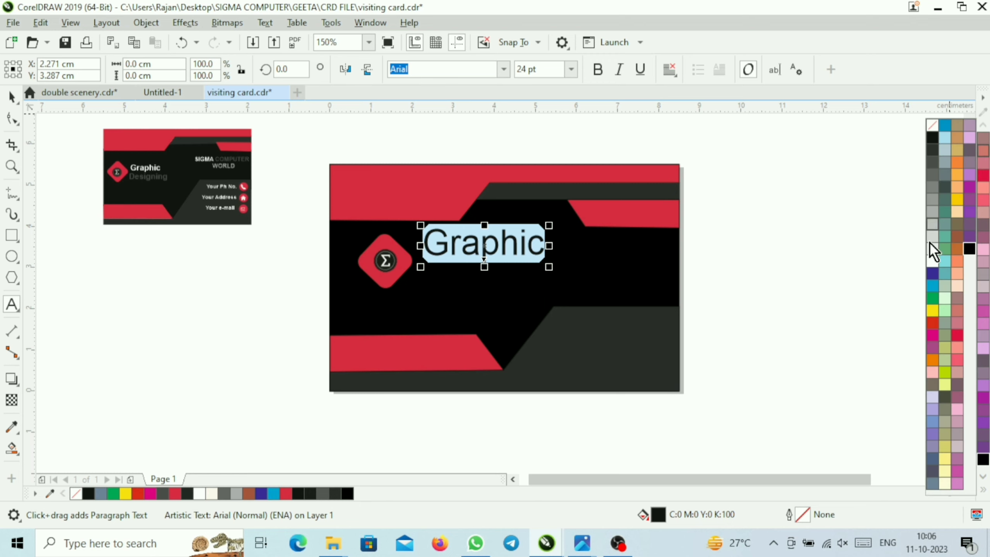
{"action": "left_click", "coordinate": [933, 261]}
{"action": "key", "text": "End"}
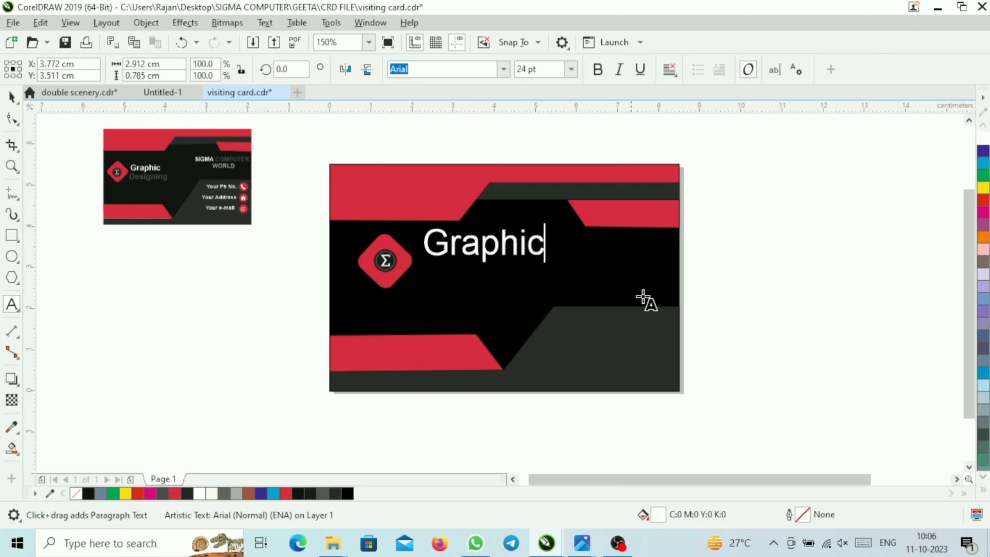
Add "Designing" as a second line under "Graphic" and colour that word 80% black
{"action": "key", "text": "Return"}
{"action": "type", "text": "Design"}
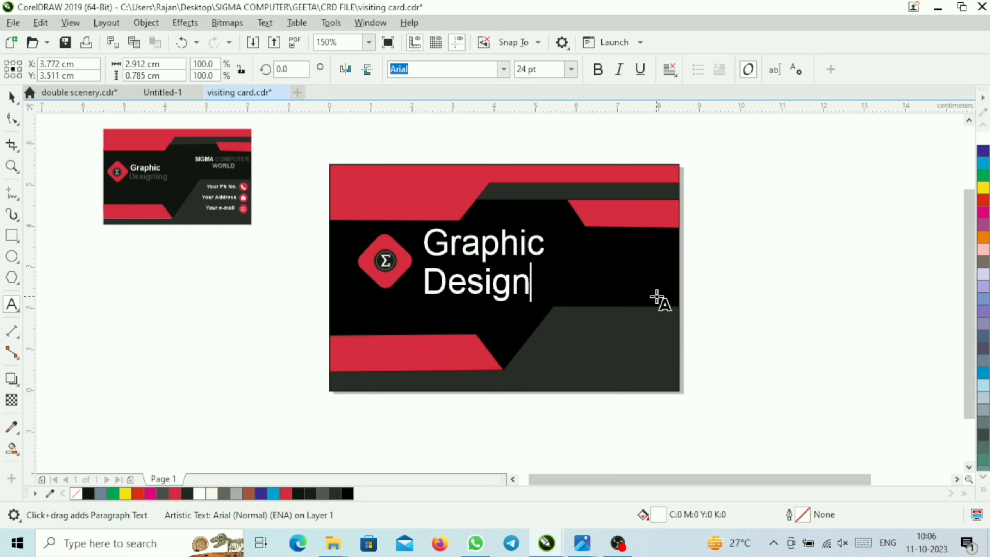
{"action": "type", "text": "ing"}
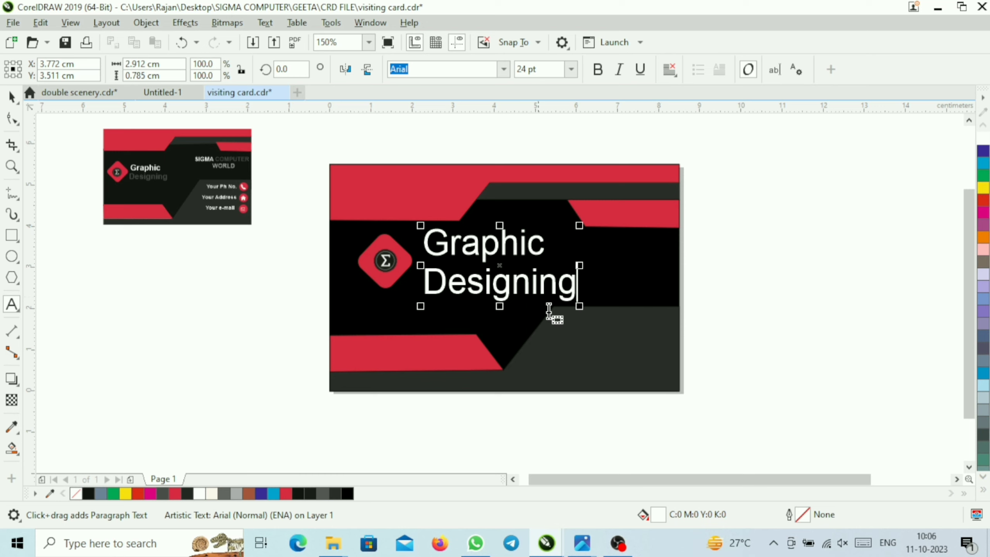
{"action": "left_click_drag", "start_coordinate": [578, 286], "coordinate": [423, 287]}
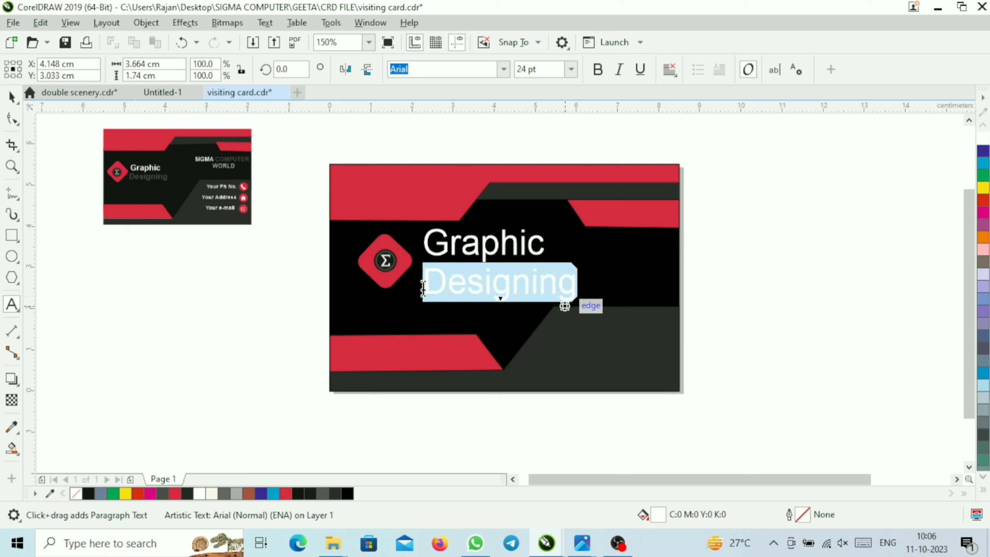
{"action": "left_click", "coordinate": [981, 488]}
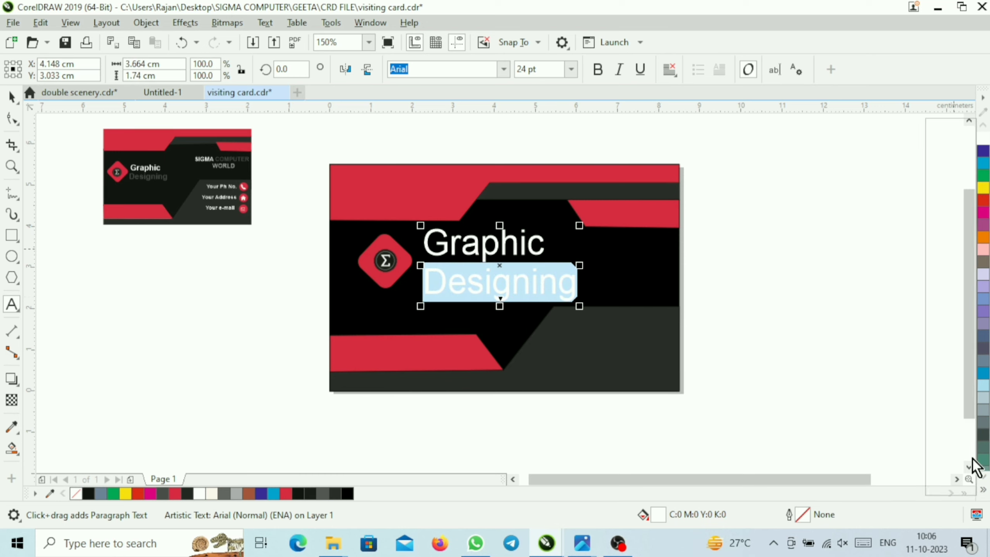
{"action": "left_click", "coordinate": [934, 166]}
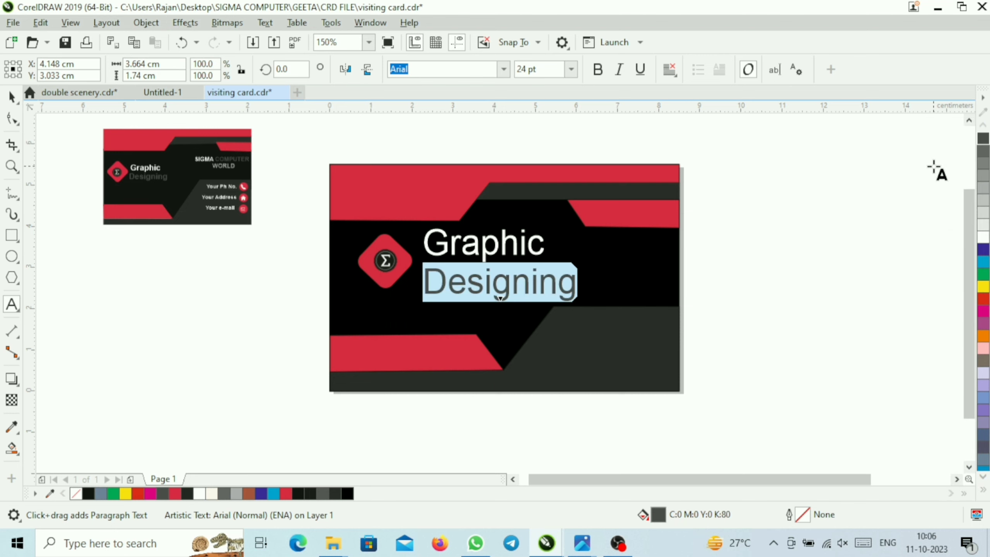
{"action": "left_click", "coordinate": [875, 234]}
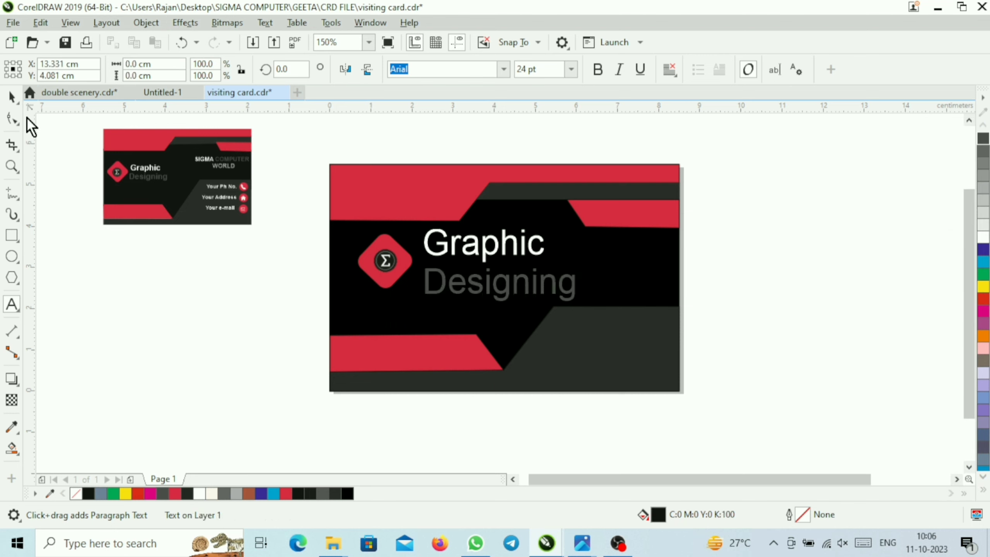
Scale the "Graphic Designing" text down to about 14.9 pt and move it close beside the red diamond
{"action": "left_click", "coordinate": [11, 99]}
{"action": "left_click", "coordinate": [456, 244]}
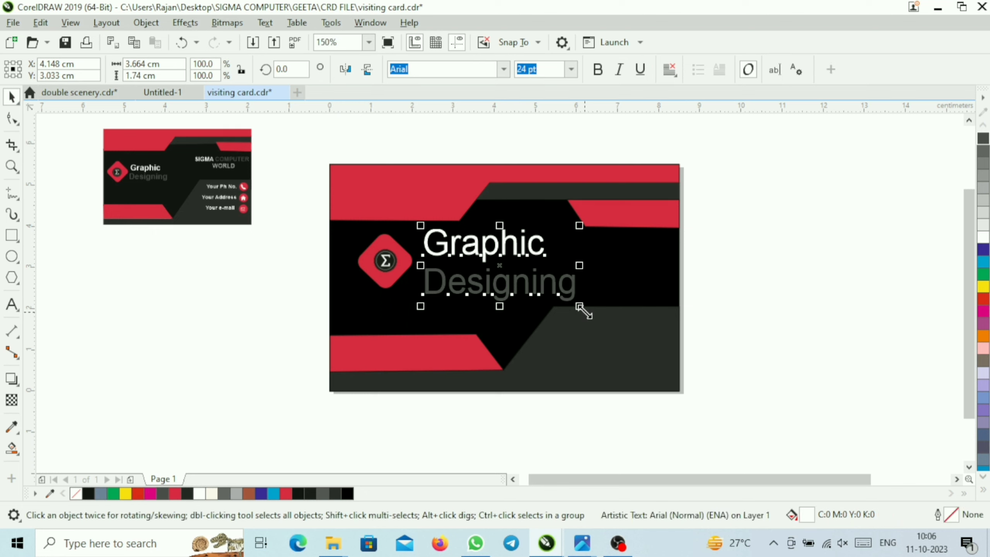
{"action": "left_click_drag", "start_coordinate": [584, 309], "coordinate": [572, 293]}
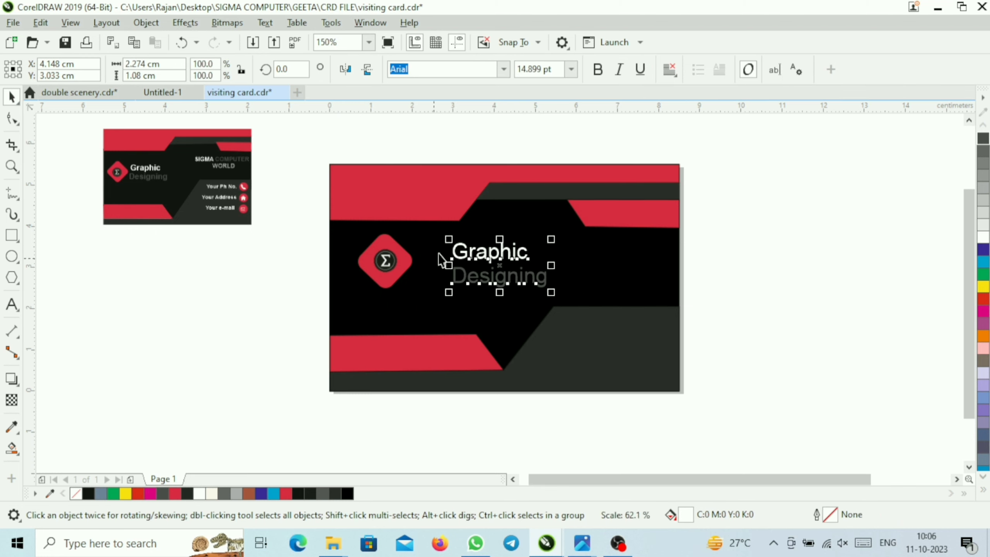
{"action": "left_click_drag", "start_coordinate": [479, 249], "coordinate": [445, 251]}
{"action": "left_click", "coordinate": [837, 257]}
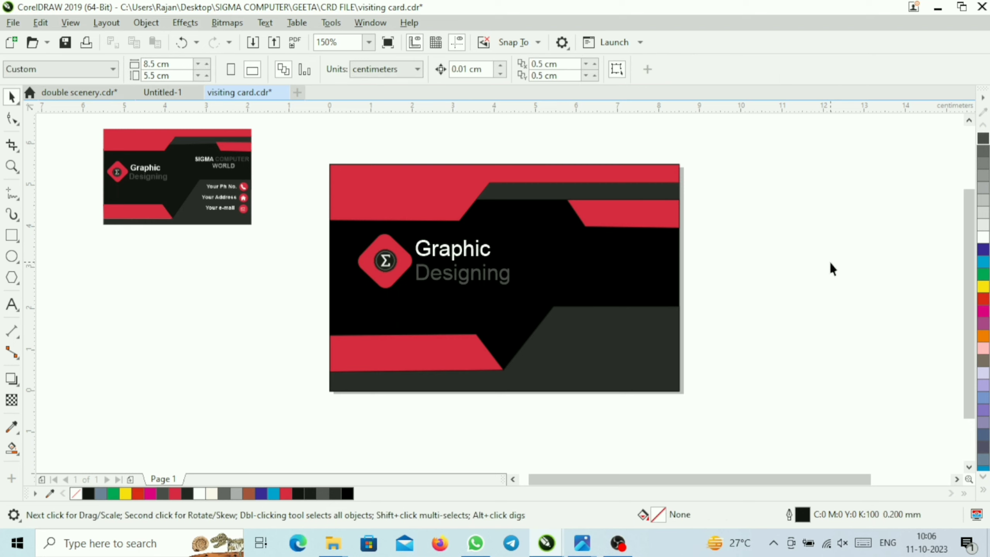
Add the 24 pt Arial text "SIGMA" in capitals just below the red shape at the card's upper right
{"action": "left_click", "coordinate": [12, 305]}
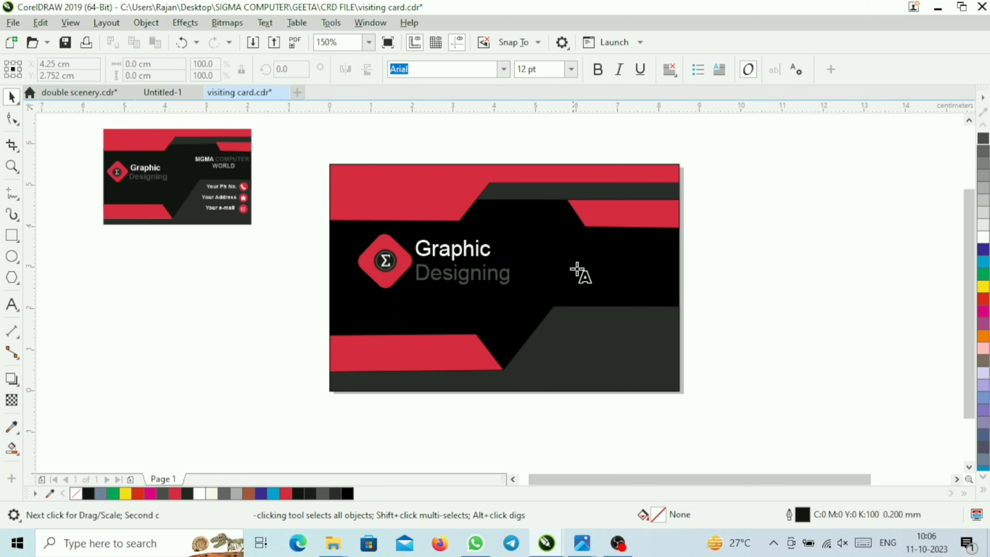
{"action": "left_click", "coordinate": [578, 242]}
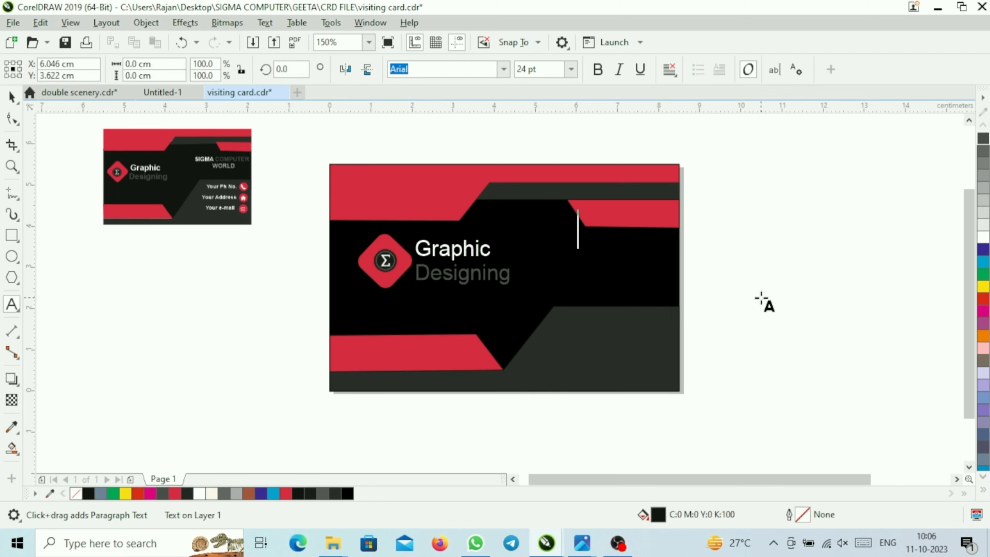
{"action": "type", "text": "sigm"}
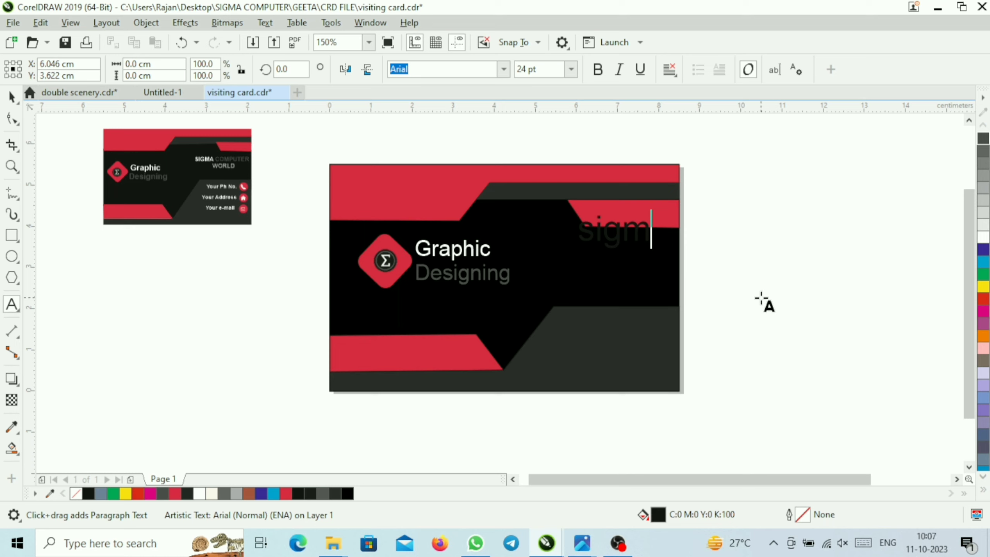
{"action": "key", "text": "BackSpace"}
{"action": "key", "text": "BackSpace"}
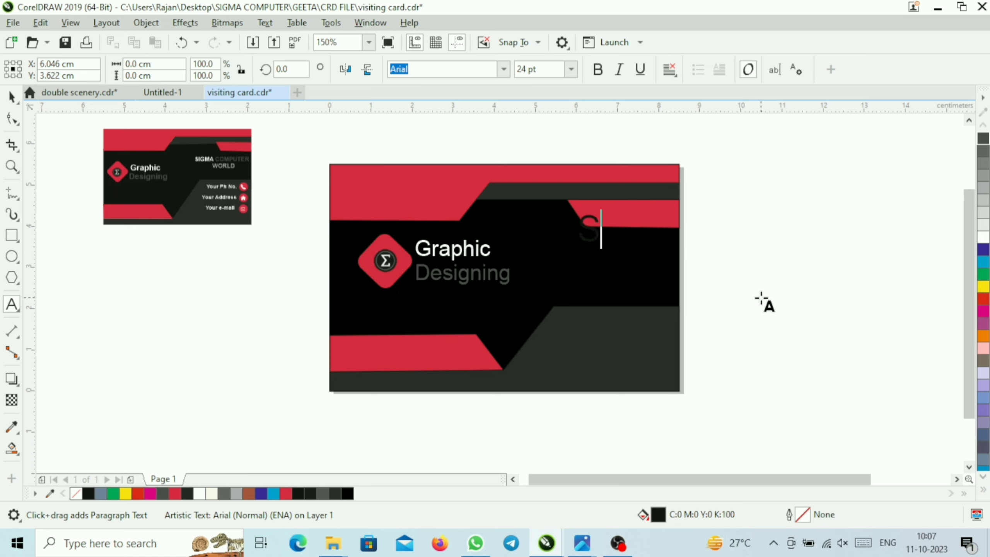
{"action": "type", "text": "GMA"}
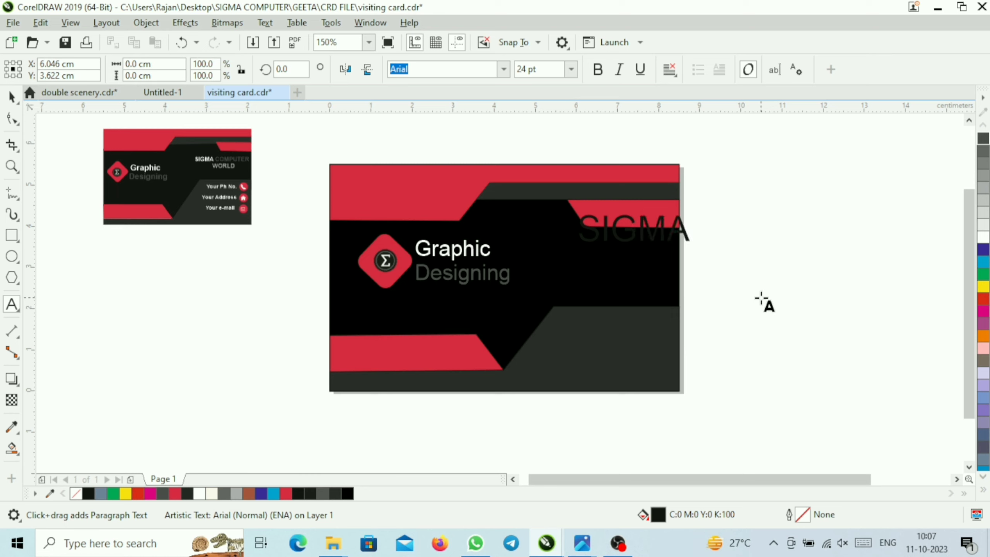
Colour the whole word "SIGMA" white
{"action": "key", "text": "shift+Left"}
{"action": "key", "text": "shift+Left"}
{"action": "key", "text": "shift+Left"}
{"action": "key", "text": "shift+Left"}
{"action": "key", "text": "shift+Left"}
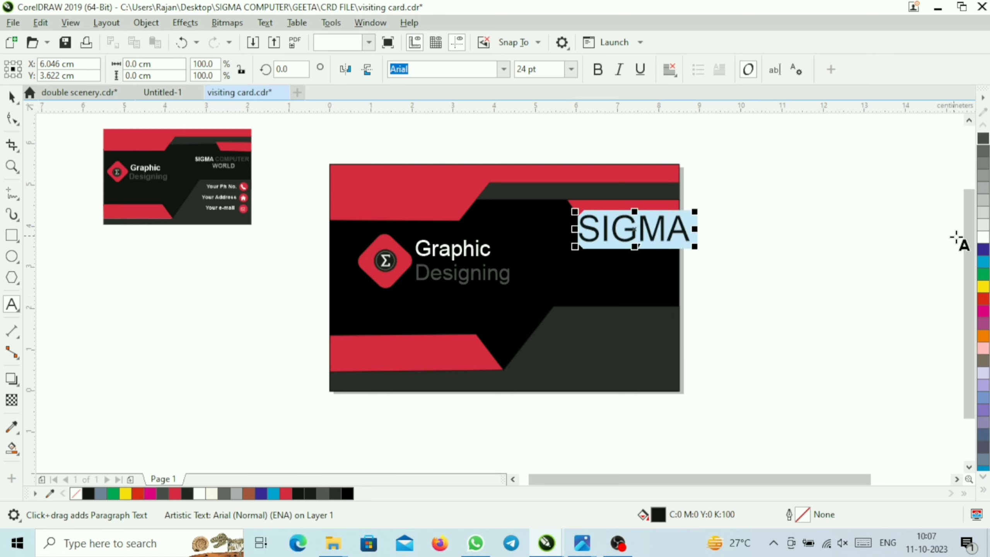
{"action": "left_click", "coordinate": [983, 236]}
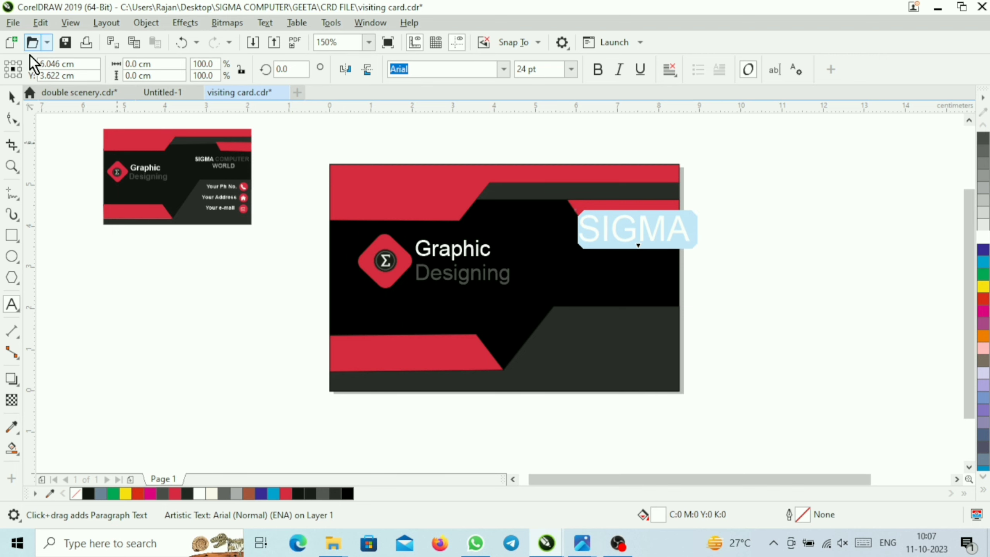
Shift the "SIGMA" text left so its centre lies at about X 5.76 cm, fully inside the card
{"action": "left_click", "coordinate": [11, 96]}
{"action": "key", "text": "Left"}
{"action": "key", "text": "Left"}
{"action": "key", "text": "Left"}
{"action": "key", "text": "Left"}
{"action": "key", "text": "Left"}
{"action": "key", "text": "Left"}
{"action": "key", "text": "Left"}
Extend the "SIGMA" text with "COMPUTER" on the same line and "WORLD" on a second line
{"action": "left_click", "coordinate": [16, 307]}
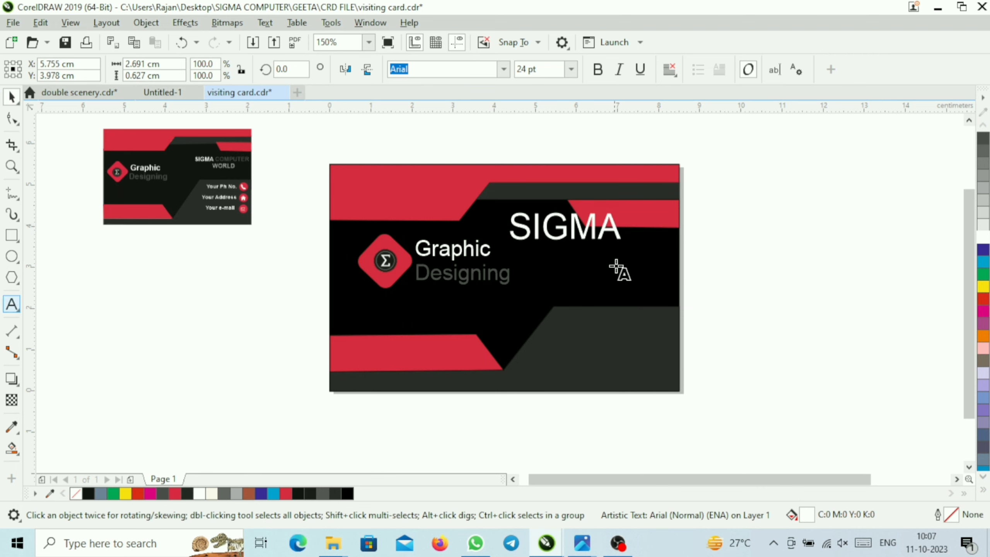
{"action": "left_click", "coordinate": [623, 230]}
{"action": "type", "text": "CO"}
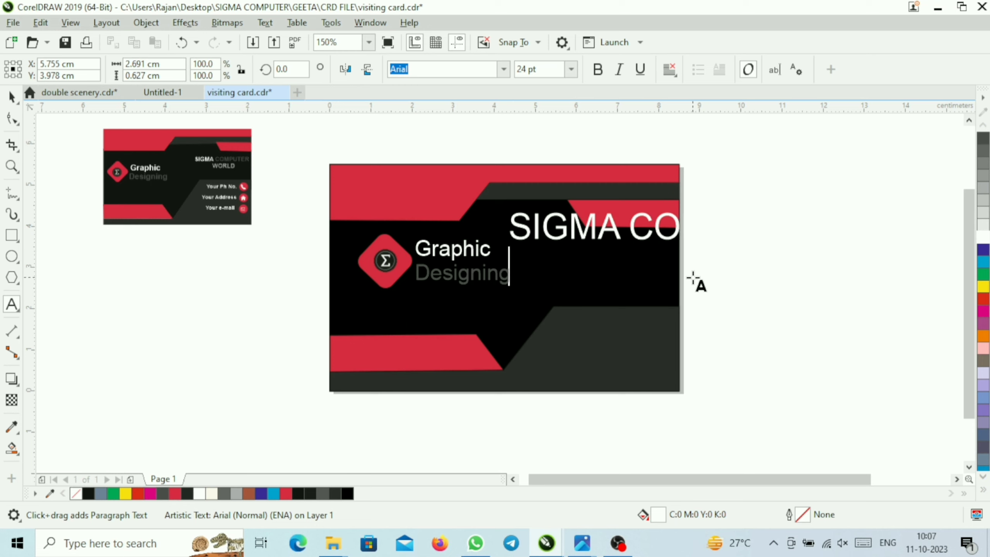
{"action": "type", "text": "MWORL"}
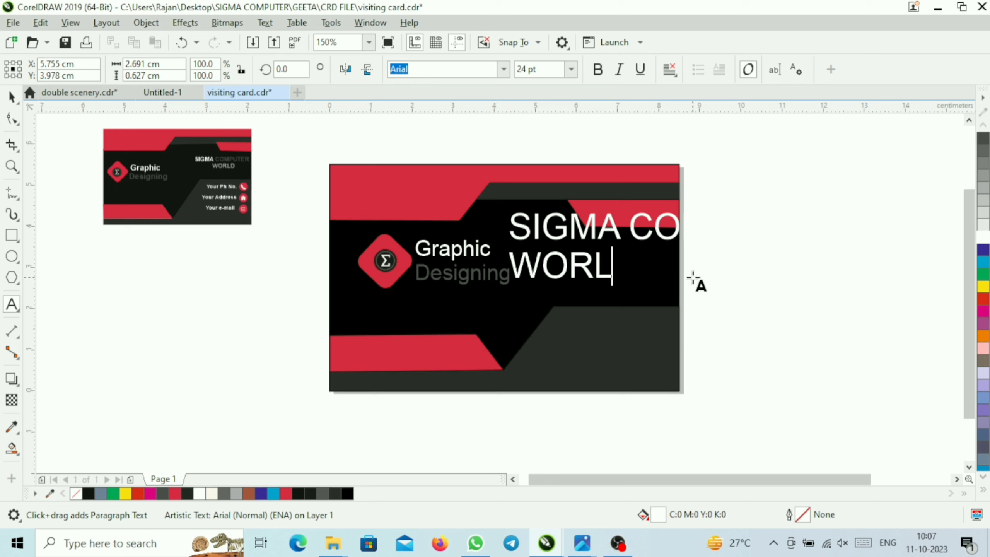
{"action": "type", "text": "D"}
{"action": "key", "text": "Escape"}
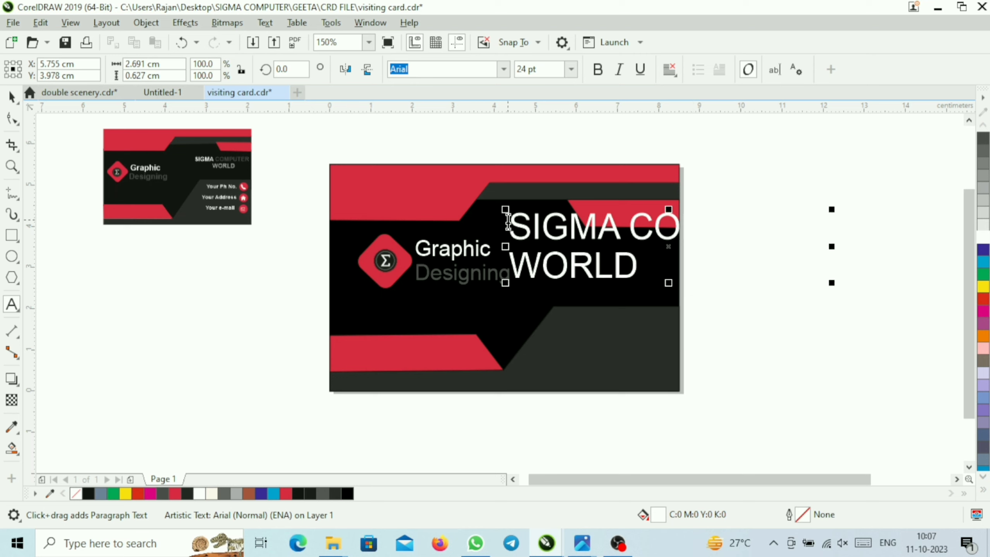
Colour the word "COMPUTER" 80% black and the word "WORLD" a lighter grey, leaving "SIGMA" white
{"action": "left_click_drag", "start_coordinate": [633, 222], "coordinate": [865, 245]}
{"action": "left_click", "coordinate": [982, 150]}
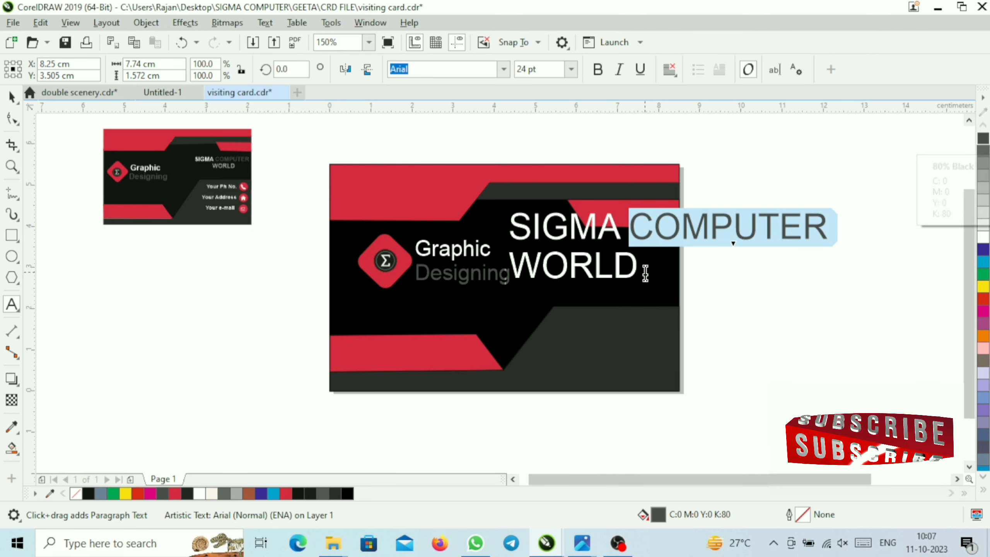
{"action": "left_click_drag", "start_coordinate": [644, 268], "coordinate": [502, 267]}
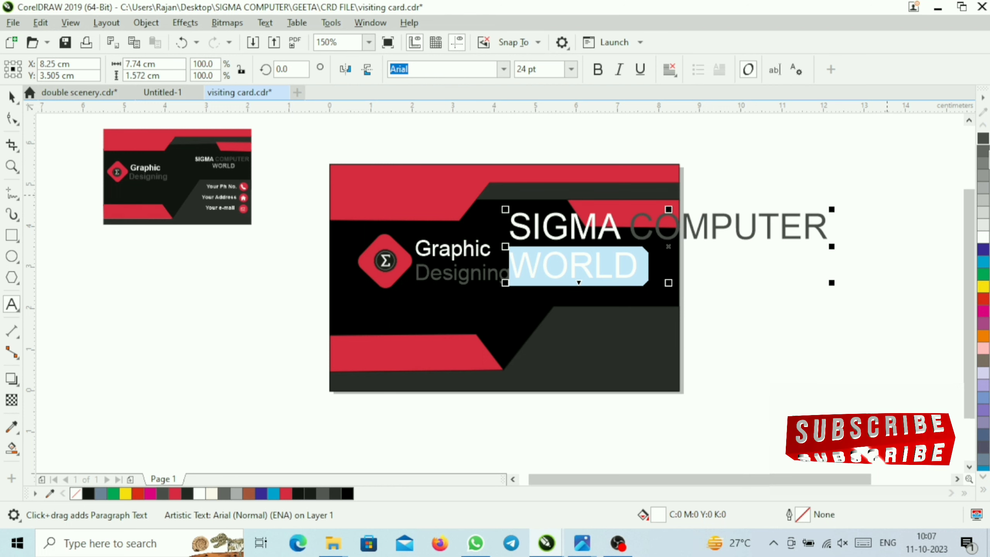
{"action": "left_click", "coordinate": [983, 175]}
{"action": "left_click", "coordinate": [555, 318]}
{"action": "left_click", "coordinate": [11, 97]}
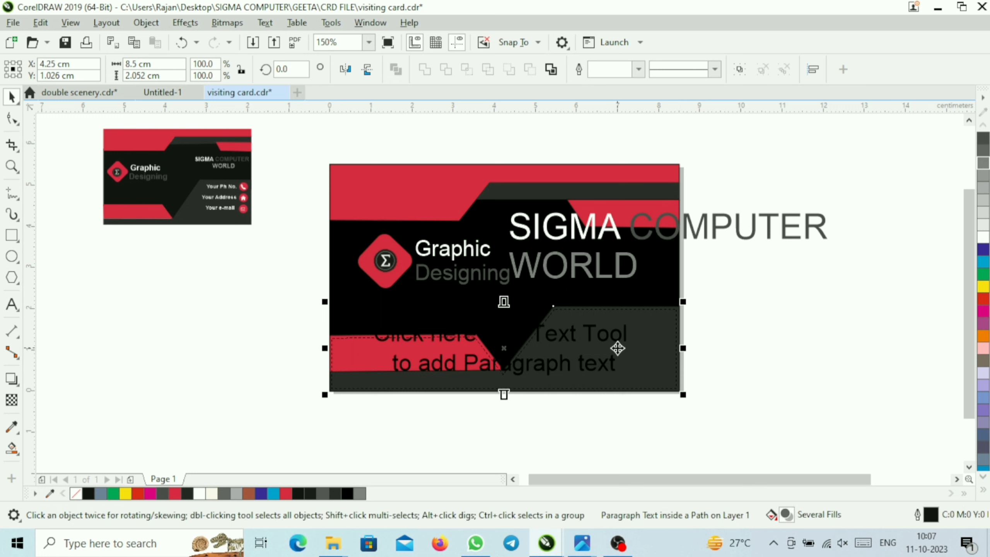
{"action": "key", "text": "Escape"}
Shift the "SIGMA COMPUTER WORLD" text slightly left so its centre lies at about X 7.03 cm
{"action": "left_click", "coordinate": [625, 229]}
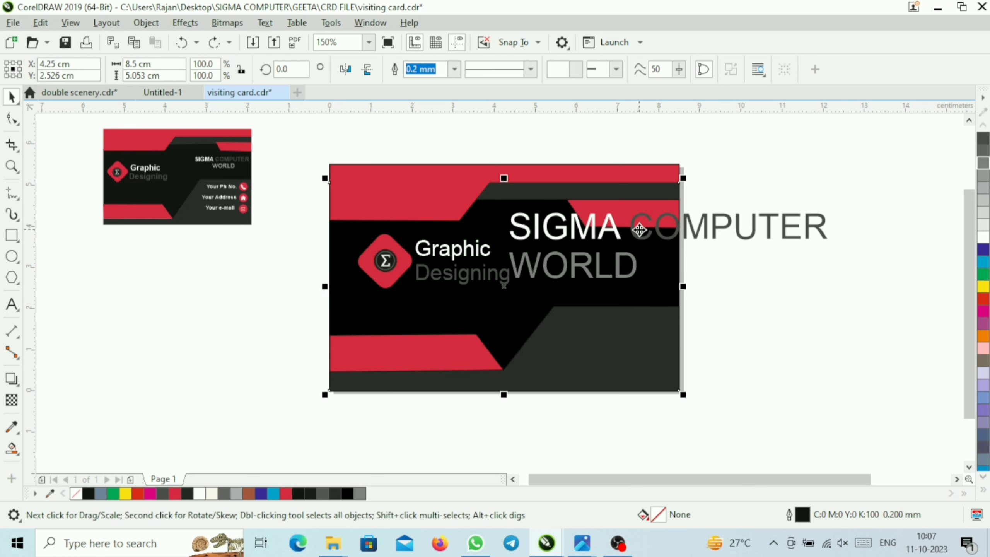
{"action": "left_click", "coordinate": [648, 244]}
{"action": "left_click", "coordinate": [731, 228]}
{"action": "left_click", "coordinate": [734, 228]}
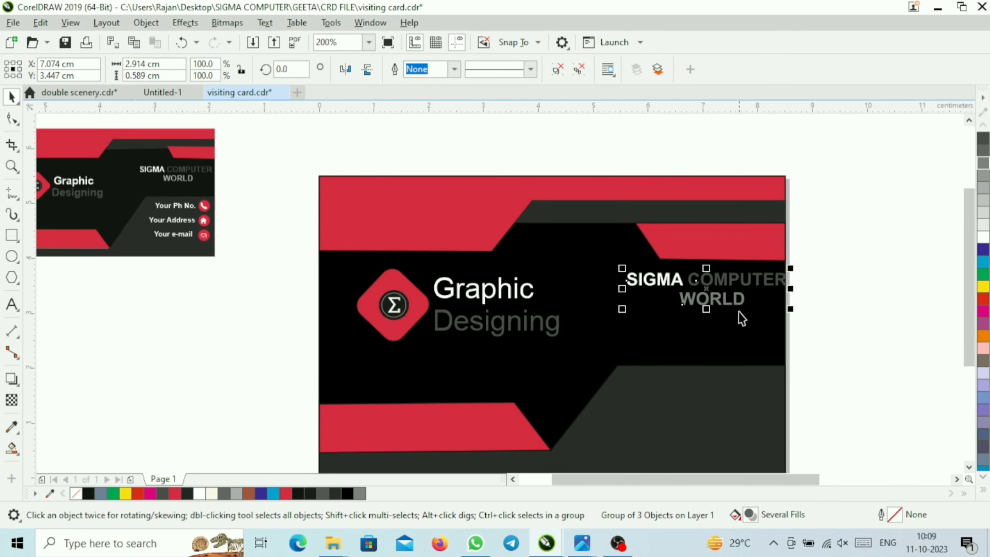
{"action": "left_click_drag", "start_coordinate": [726, 286], "coordinate": [724, 284]}
{"action": "scroll", "coordinate": [960, 460], "scroll_direction": "down", "scroll_amount": 2}
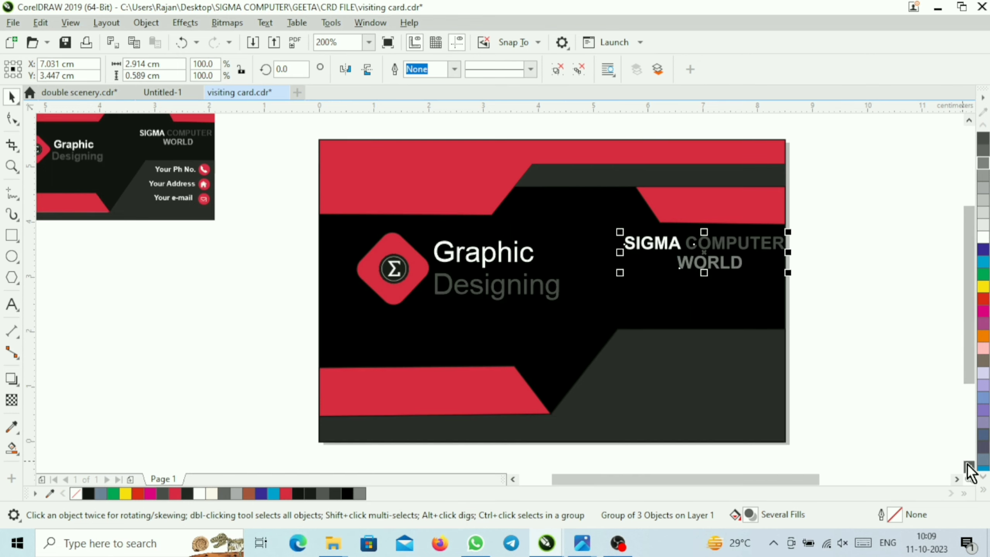
{"action": "left_click", "coordinate": [972, 118]}
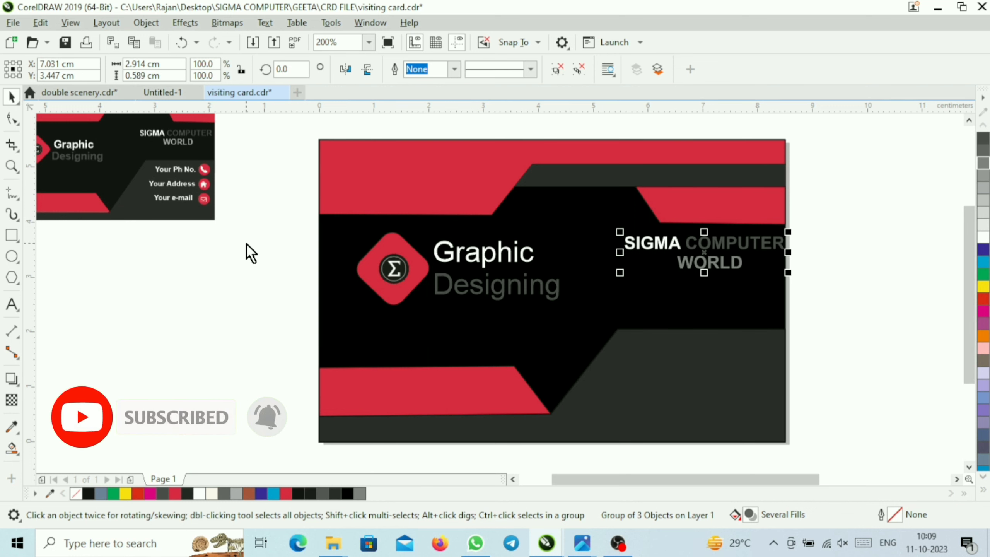
Choose phone.png from the Desktop folder as the image to import
{"action": "key", "text": "ctrl+i"}
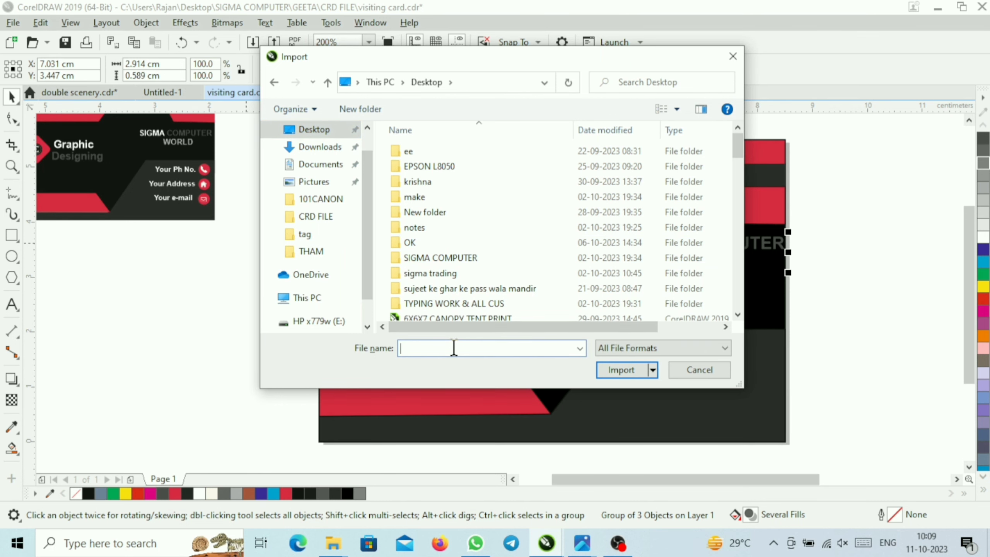
{"action": "type", "text": "ph"}
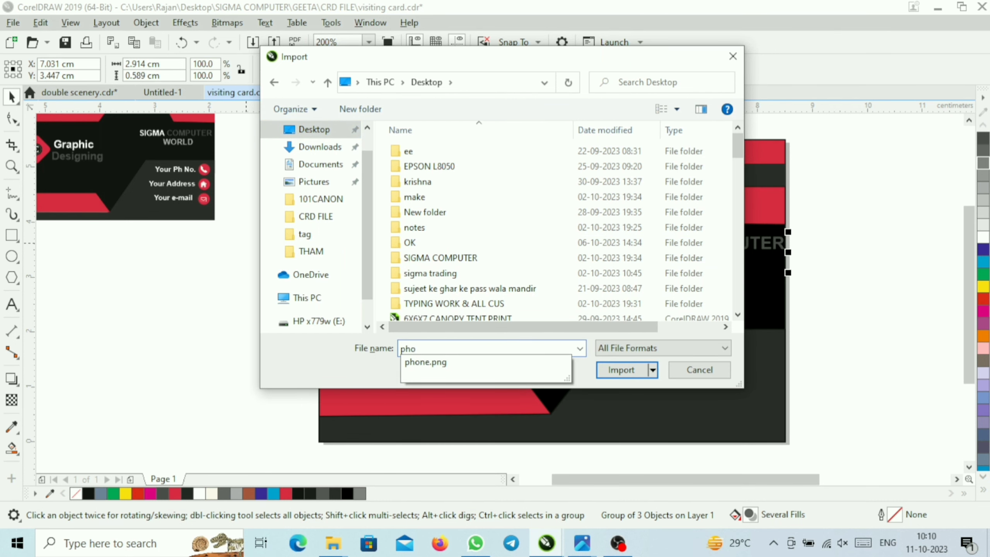
{"action": "type", "text": "o"}
{"action": "key", "text": "Down"}
{"action": "key", "text": "Return"}
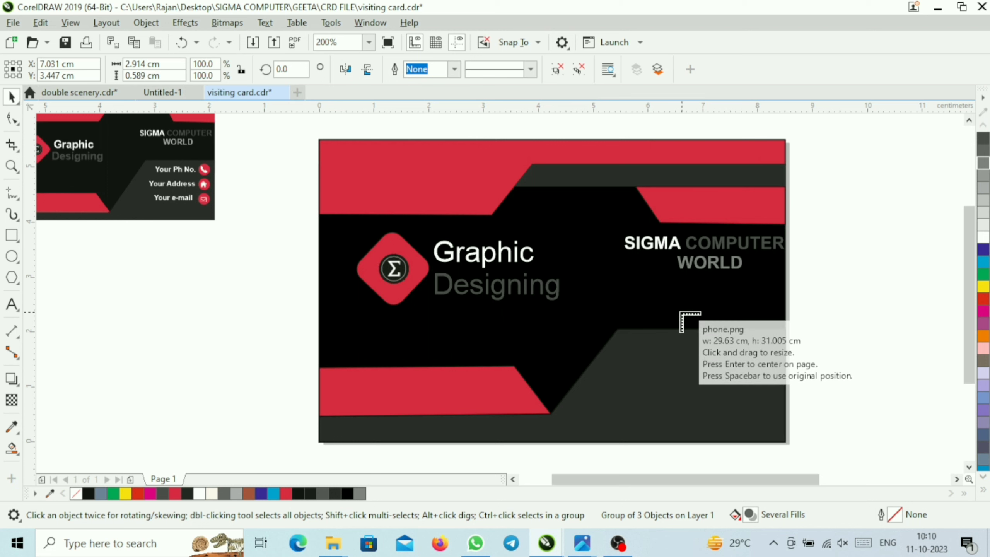
Place the phone image over the card and scale it down to about 87.4%, roughly 25.9 × 27.1 cm
{"action": "left_click", "coordinate": [655, 286]}
{"action": "left_click_drag", "start_coordinate": [650, 283], "coordinate": [754, 390]}
{"action": "left_click_drag", "start_coordinate": [810, 402], "coordinate": [634, 261]}
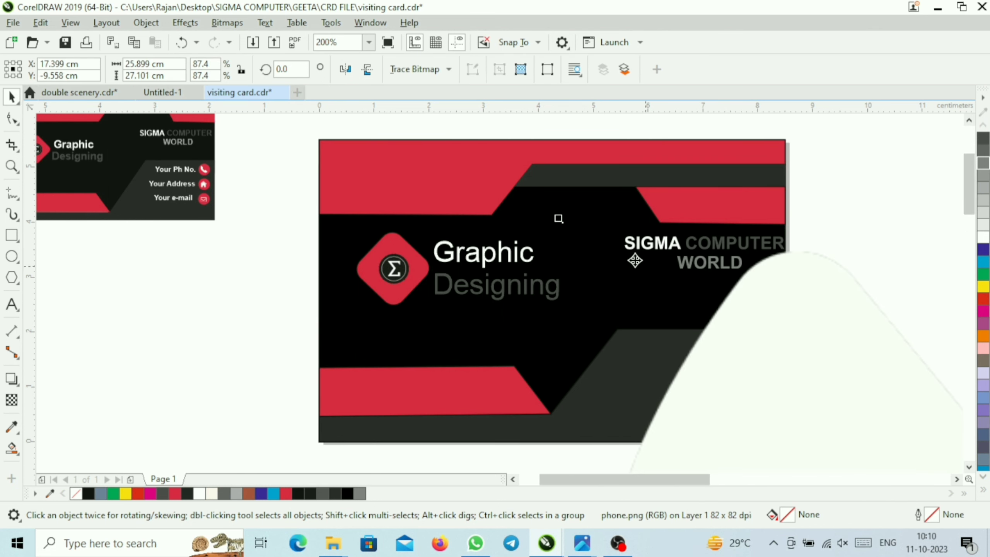